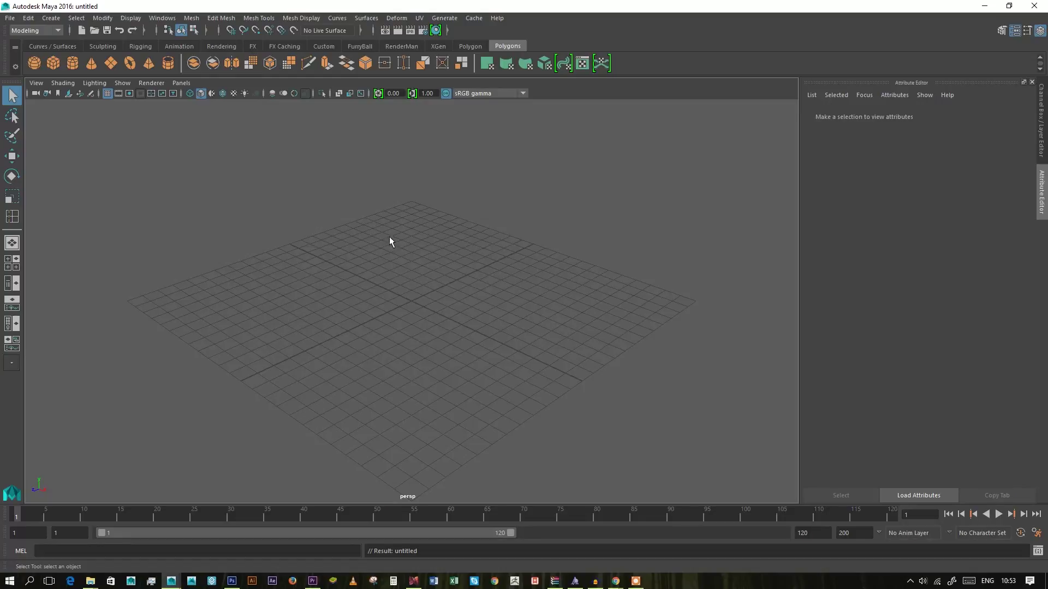
Create a polygon cylinder, scale it up uniformly and raise it above the grid
click(79, 67)
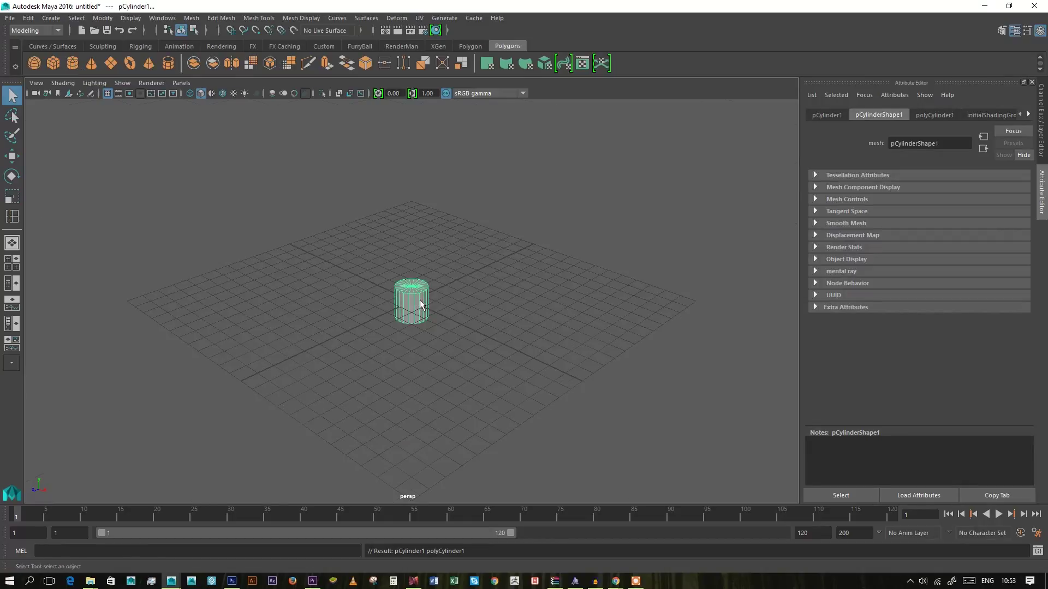
key(f)
key(w)
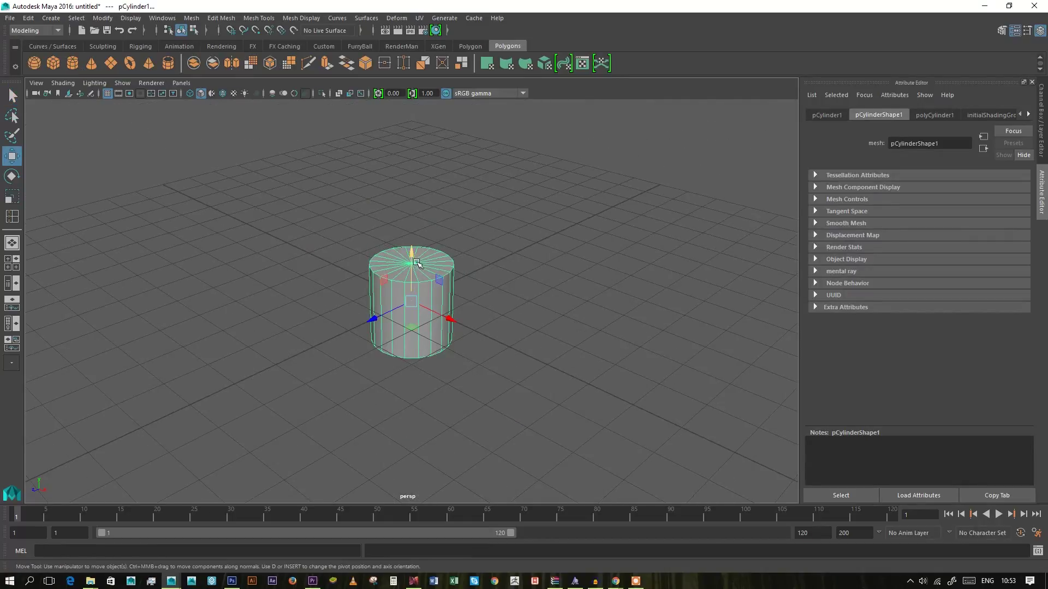
drag(417, 263, 417, 217)
key(r)
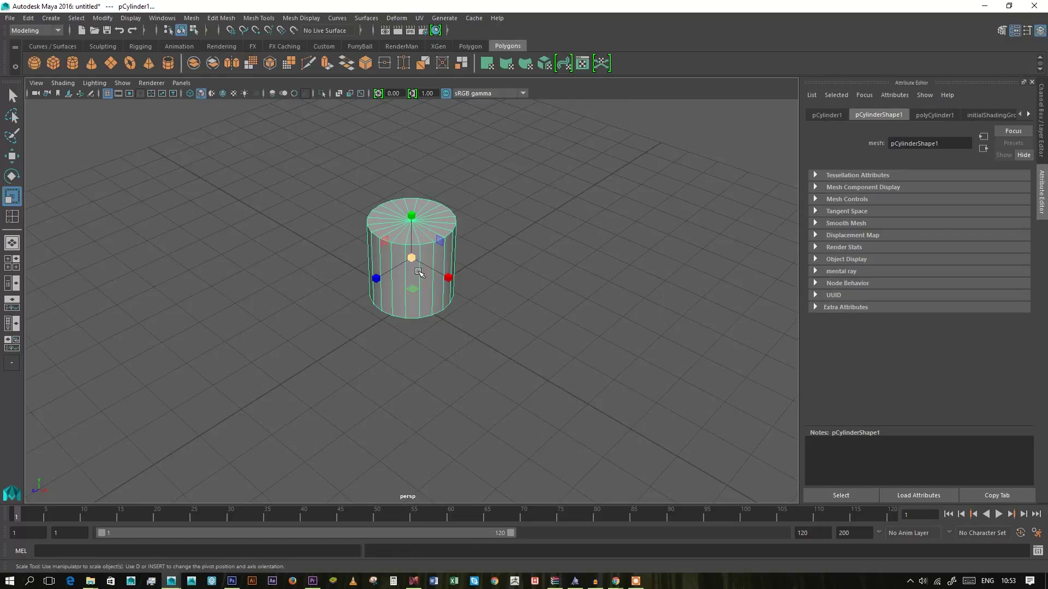
drag(419, 271, 512, 286)
key(w)
drag(423, 228, 421, 175)
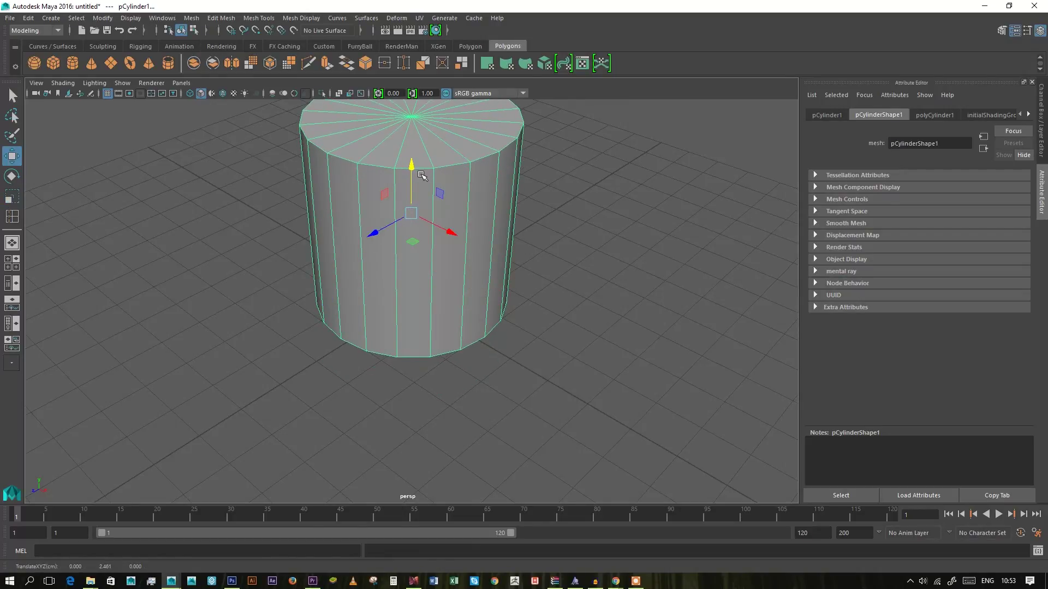
Switch the cylinder to face selection and select all faces of its top cap
alt+drag(406, 287, 387, 239)
alt+middle_drag(387, 237, 389, 271)
alt+drag(397, 203, 405, 186)
right_drag(405, 186, 418, 224)
click(418, 224)
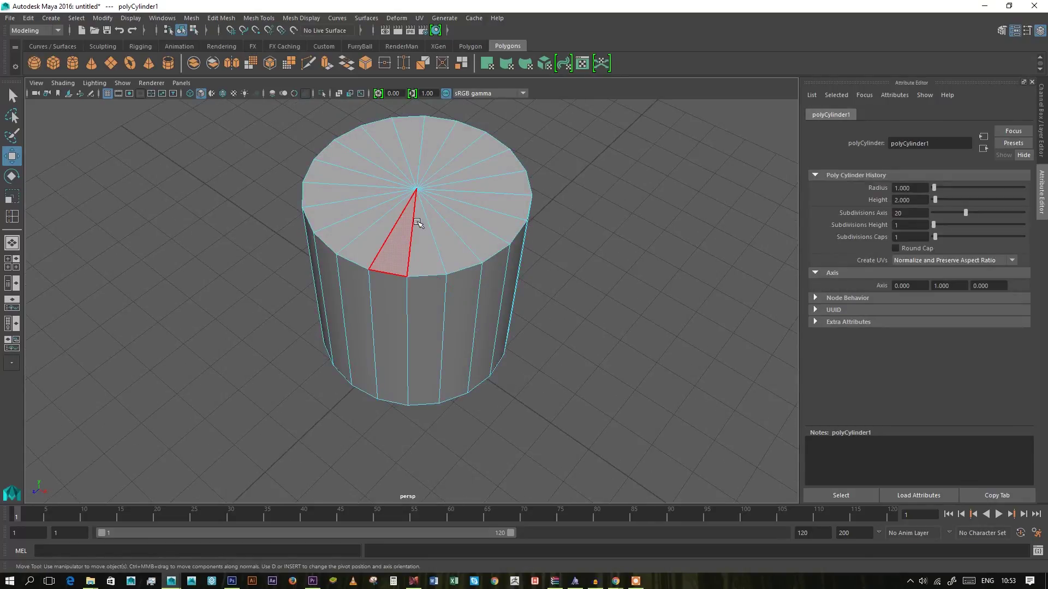
alt+drag(422, 227, 619, 416)
click(498, 367)
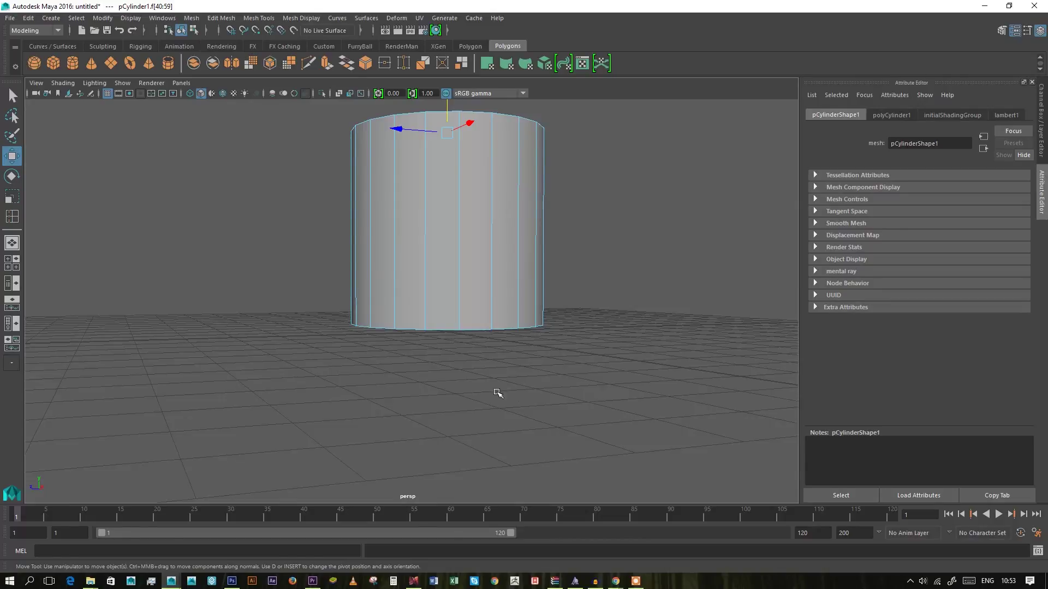
alt+drag(498, 393, 493, 416)
alt+drag(510, 331, 450, 306)
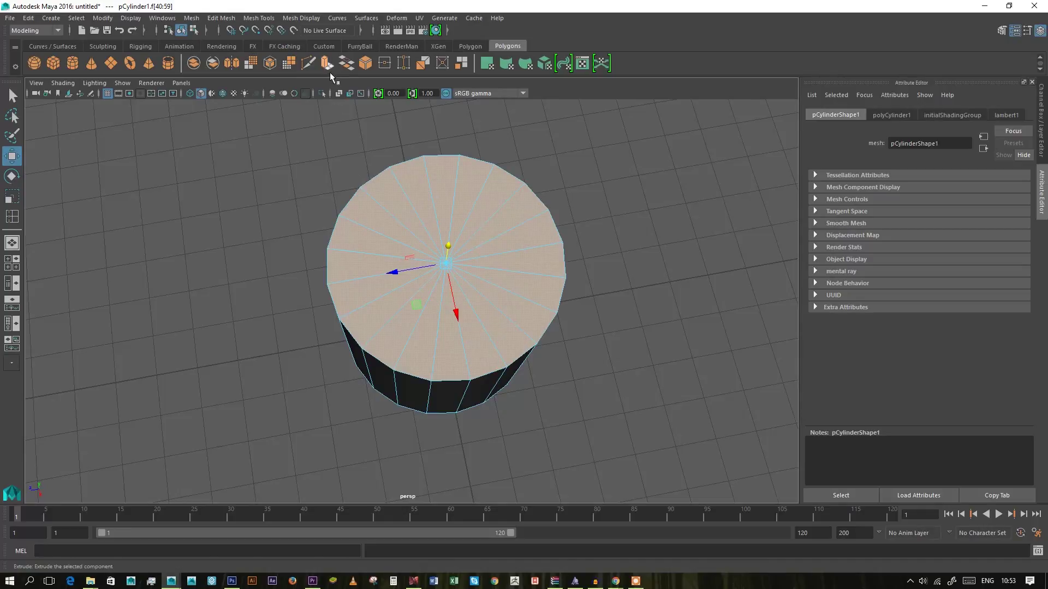
Extrude the top cap faces and scale them slightly inward to form a narrow rim
click(329, 66)
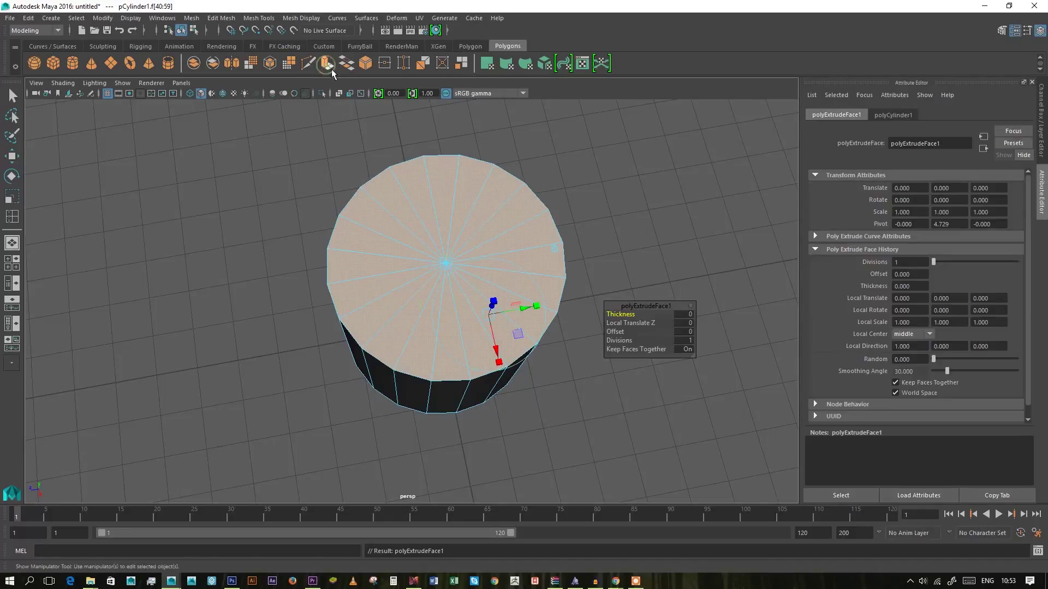
alt+drag(501, 339, 492, 267)
key(r)
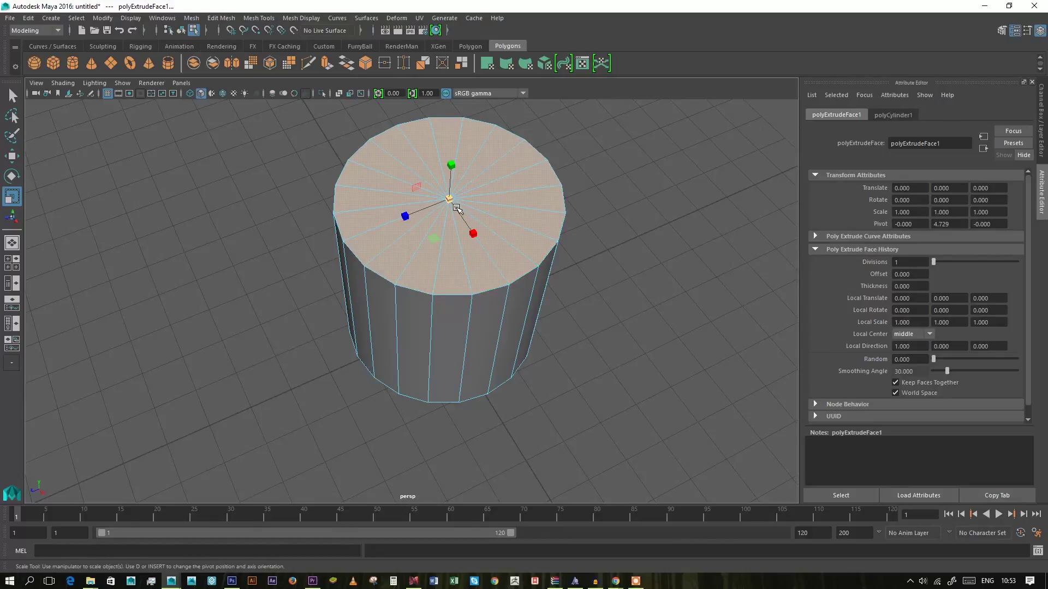
drag(456, 208, 432, 214)
Extrude the inset faces again and push them down inside the cylinder to hollow out the cup
key(ctrl+e)
alt+drag(485, 240, 511, 227)
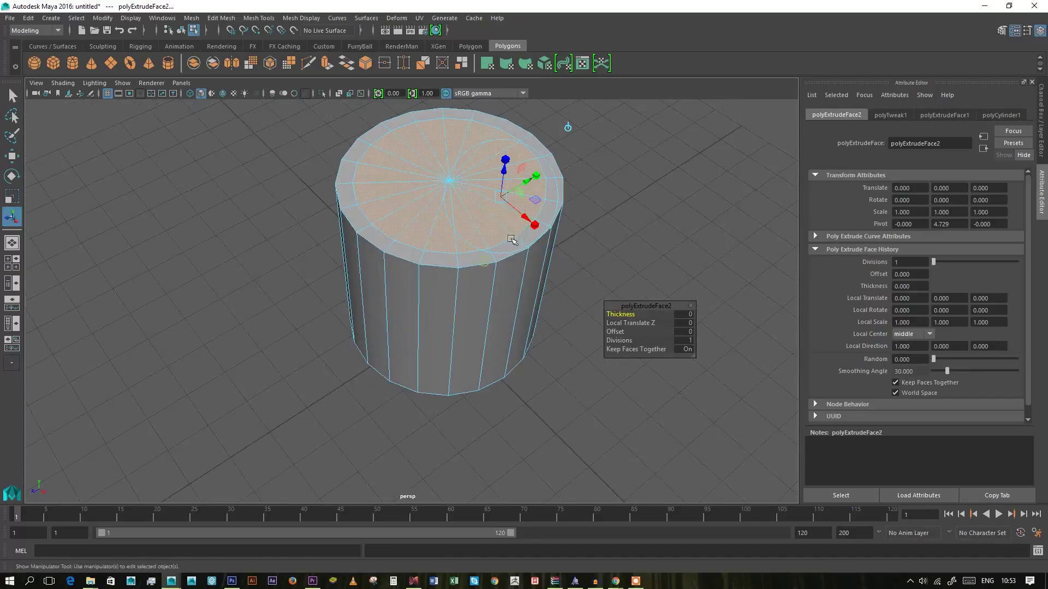
drag(509, 181, 477, 298)
key(4)
key(5)
mouse_move(461, 221)
alt+mouse_down()
mouse_move(454, 250)
mouse_move(461, 218)
alt+mouse_up()
right_drag(468, 171, 495, 162)
mouse_move(492, 212)
alt+mouse_down()
mouse_move(480, 234)
mouse_move(330, 297)
mouse_move(403, 276)
mouse_move(397, 307)
mouse_move(419, 320)
mouse_move(393, 356)
alt+mouse_up()
Preview the cup smoothed, restore the unsmoothed display and insert an edge loop on the outer wall near the base
key(F8)
key(3)
key(1)
right_drag(400, 263, 405, 318)
alt+drag(413, 370, 427, 363)
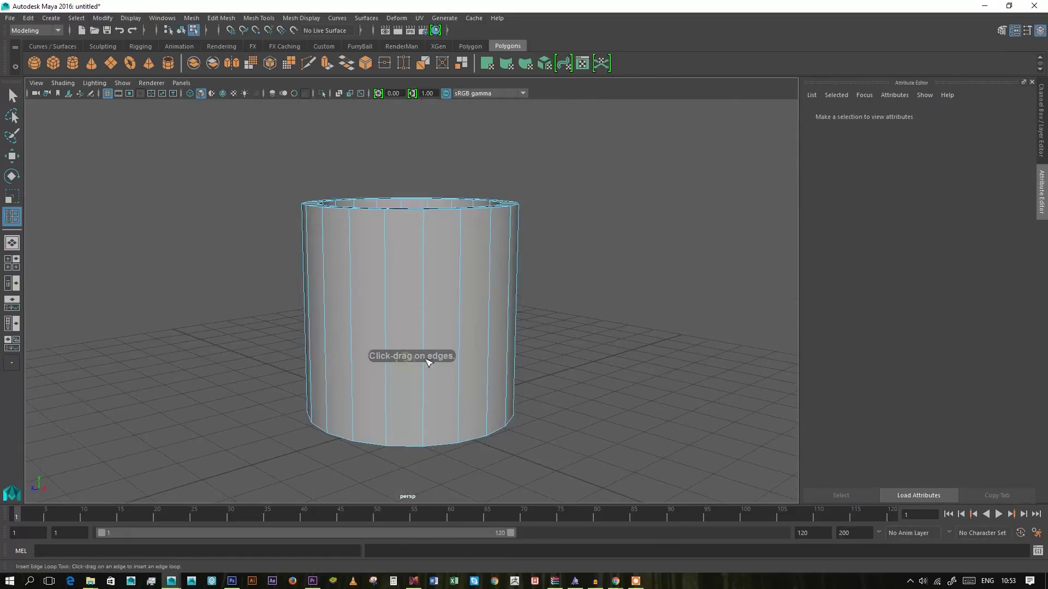
click(429, 448)
Insert supporting edge loops on the outer wall just below the rim and around the rim
alt+middle_drag(404, 324, 403, 445)
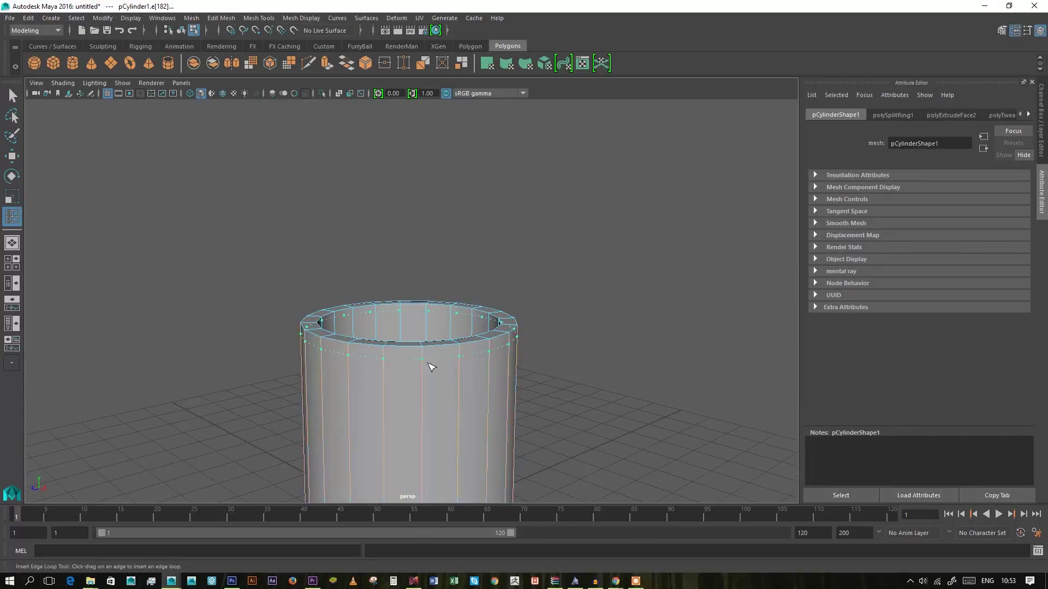
click(430, 355)
alt+drag(430, 355, 435, 321)
click(438, 319)
alt+drag(433, 388, 425, 430)
alt+drag(440, 376, 468, 313)
click(465, 315)
Examine the cup's rim, walls and inner floor with smoothing previewed, ending in the unsmoothed display
key(w)
middle_drag(454, 350, 449, 344)
drag(449, 345, 436, 312)
middle_drag(436, 313, 437, 315)
alt+drag(452, 354, 430, 320)
alt+right_drag(431, 321, 346, 355)
alt+drag(346, 355, 354, 387)
key(1)
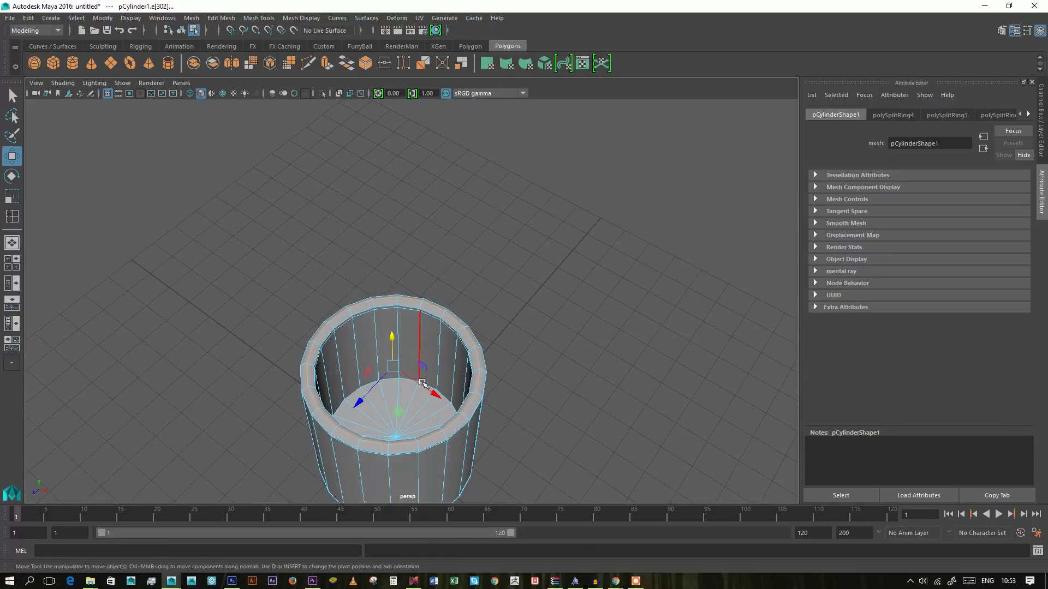
Insert an edge loop on the inner wall just above the cup's floor
click(413, 336)
right_drag(406, 264, 448, 249)
click(429, 336)
shift+right_drag(424, 324, 388, 350)
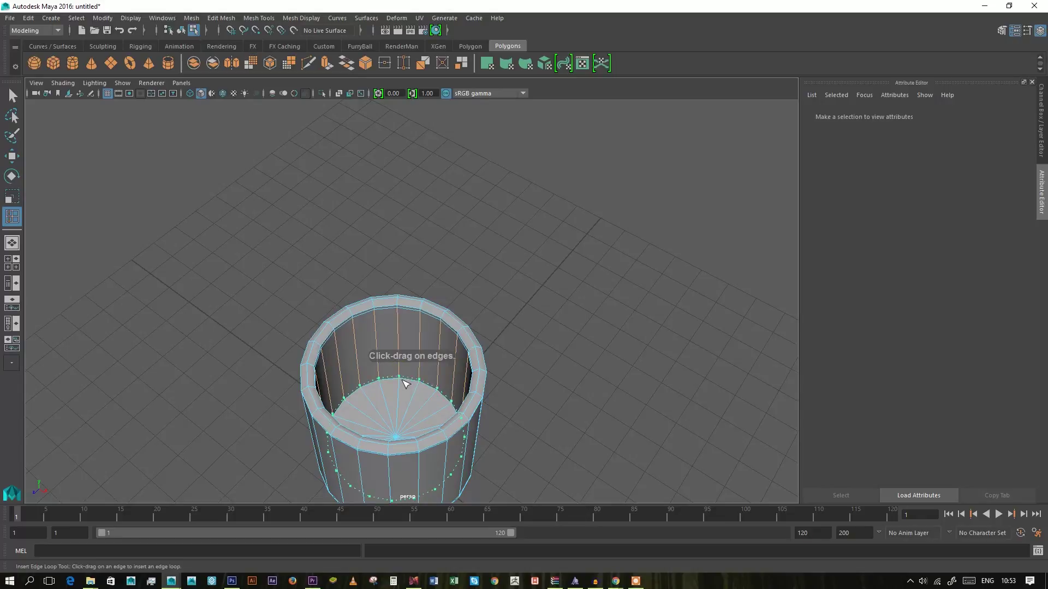
drag(405, 384, 411, 353)
key(q)
Return to object mode, display the cup smoothed and select the whole object
right_drag(411, 354, 493, 249)
mouse_move(485, 366)
alt+mouse_down()
mouse_move(527, 340)
mouse_move(484, 363)
alt+mouse_up()
alt+middle_drag(485, 362, 451, 303)
alt+drag(451, 303, 391, 306)
click(437, 246)
key(w)
click(481, 193)
click(414, 247)
Assign a new mental ray mia_material_x material to the cup
right_click(381, 211)
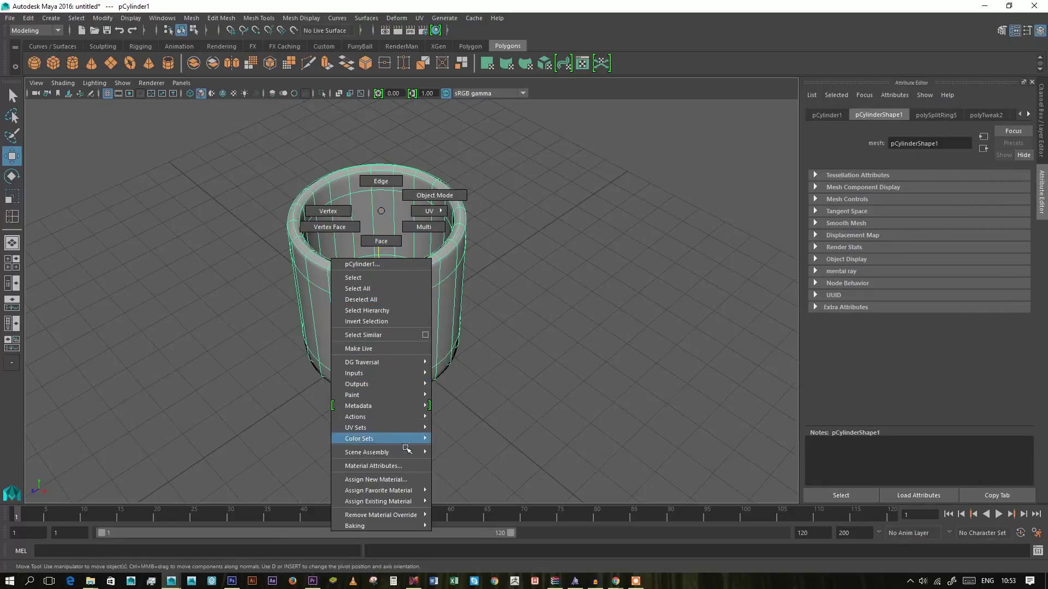
click(405, 482)
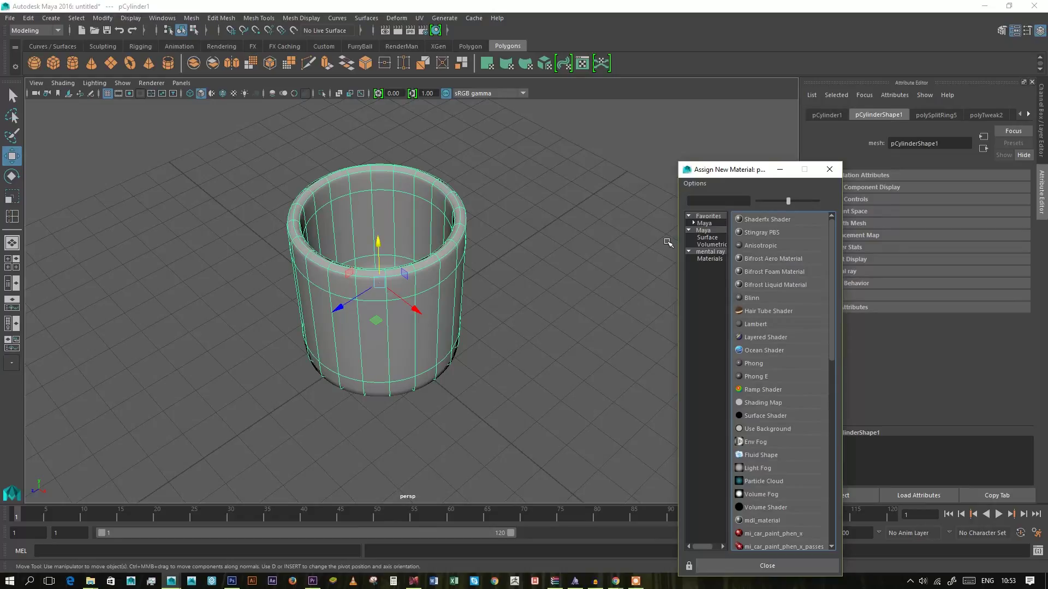
click(704, 261)
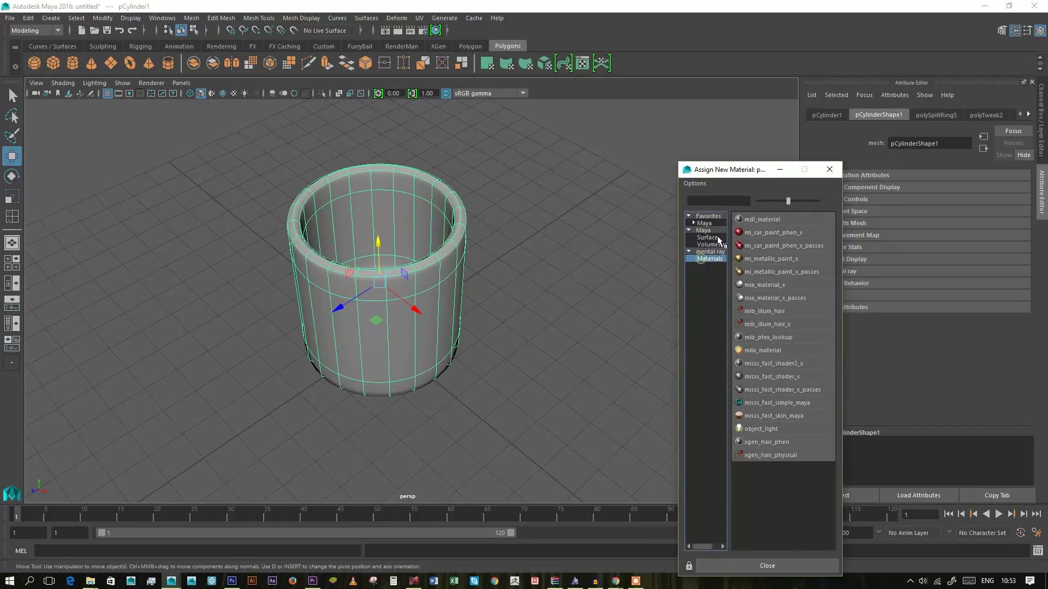
drag(732, 170, 609, 112)
click(635, 227)
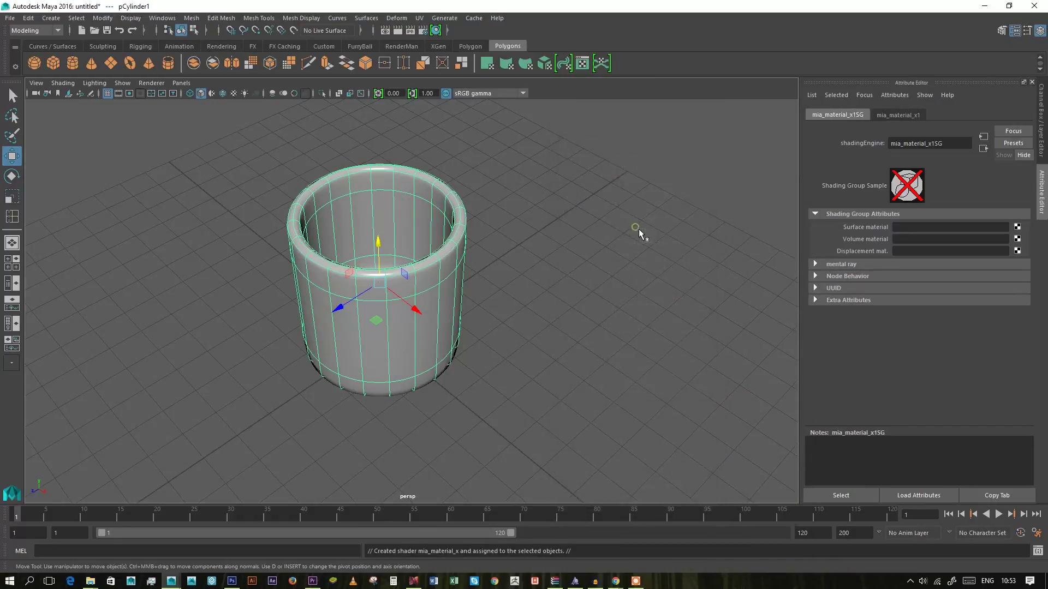
Replace the mia_material_x settings with the GlassThick preset
click(910, 119)
click(1008, 145)
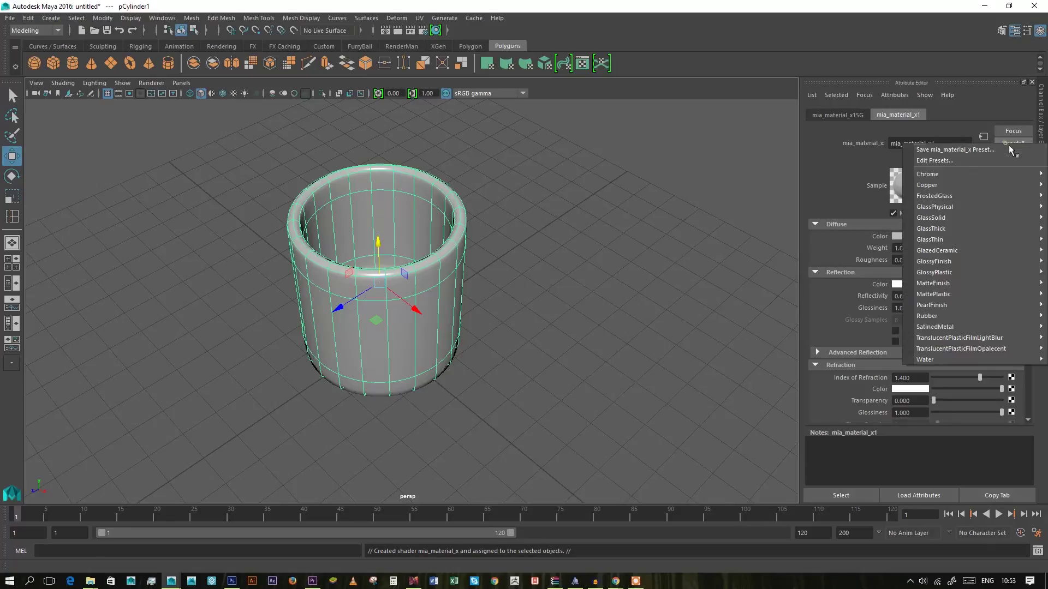
mouse_move(943, 217)
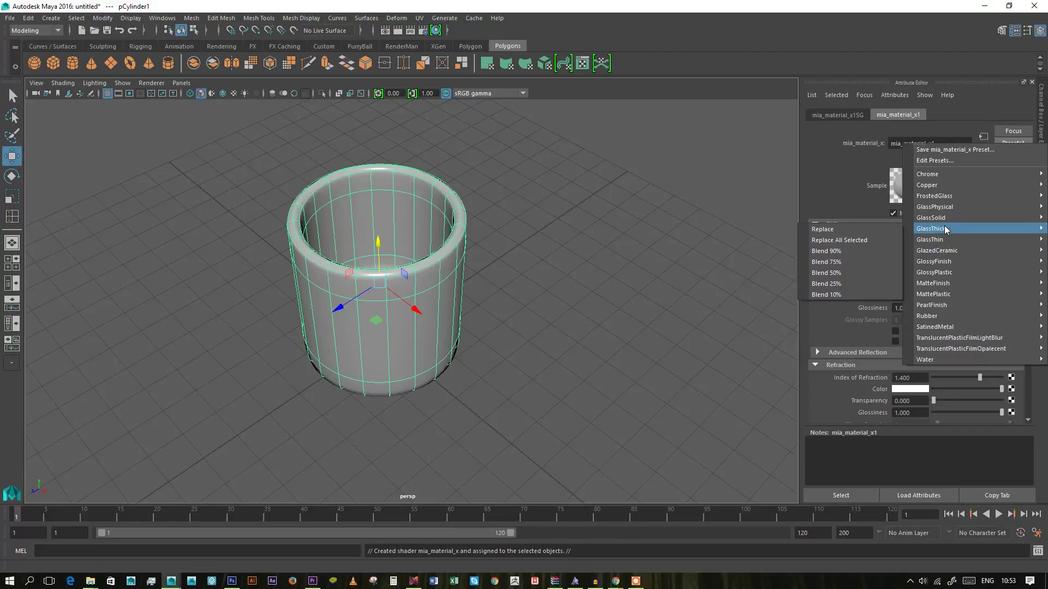
click(858, 234)
Turn on Wireframe on Shaded in the perspective view so the transparent cup's edges are drawn
click(512, 327)
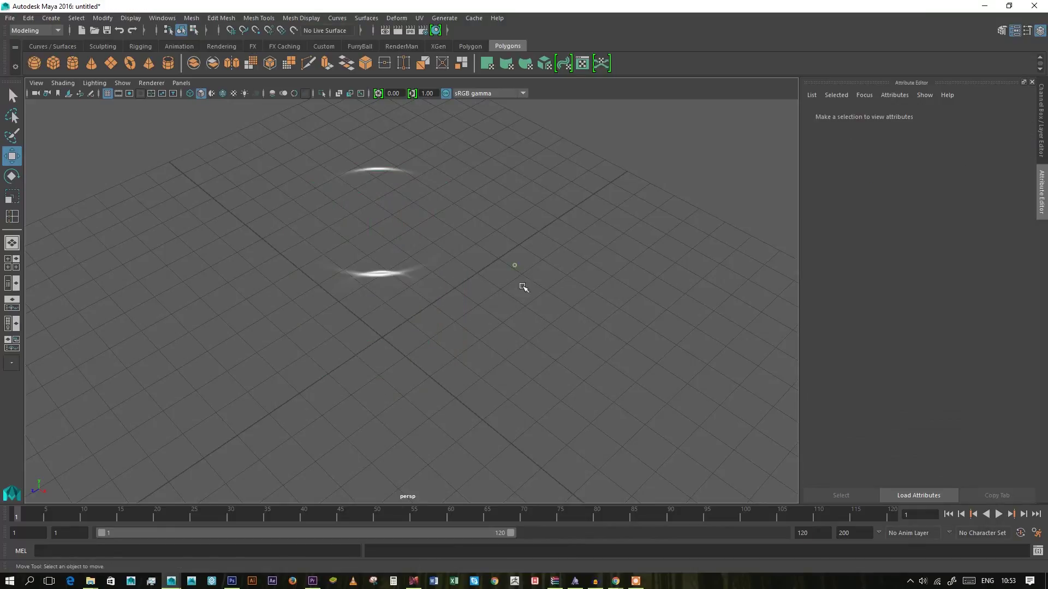
mouse_move(512, 328)
alt+mouse_down()
mouse_move(519, 313)
mouse_move(493, 321)
alt+mouse_up()
click(420, 280)
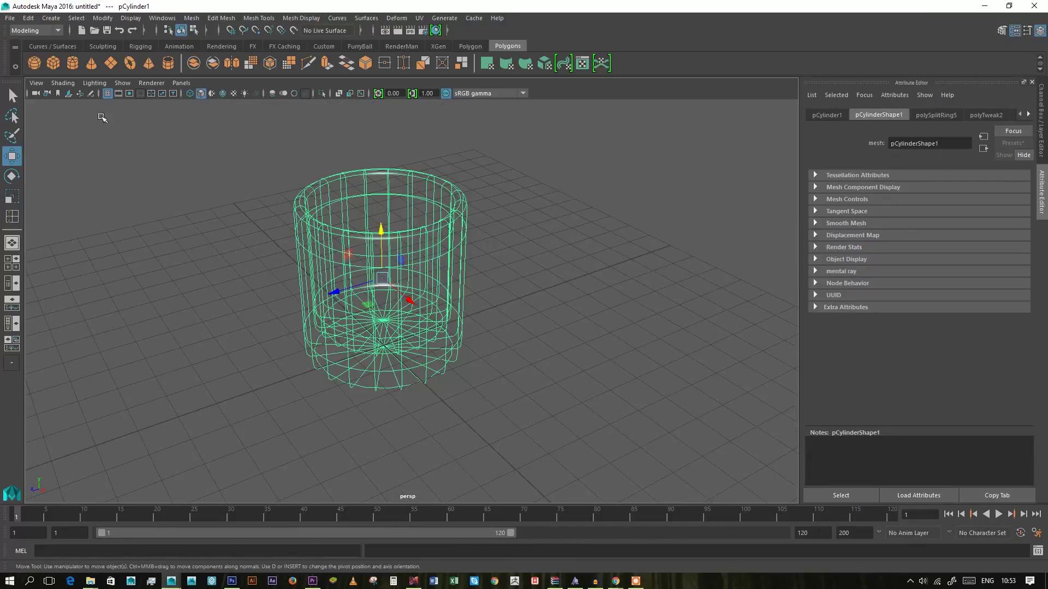
click(63, 84)
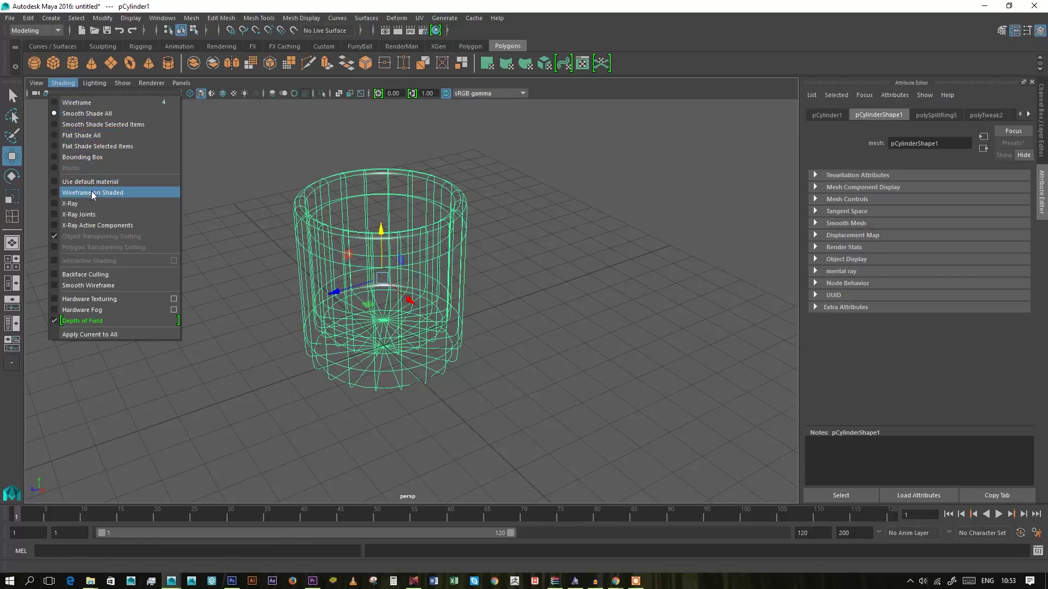
click(57, 193)
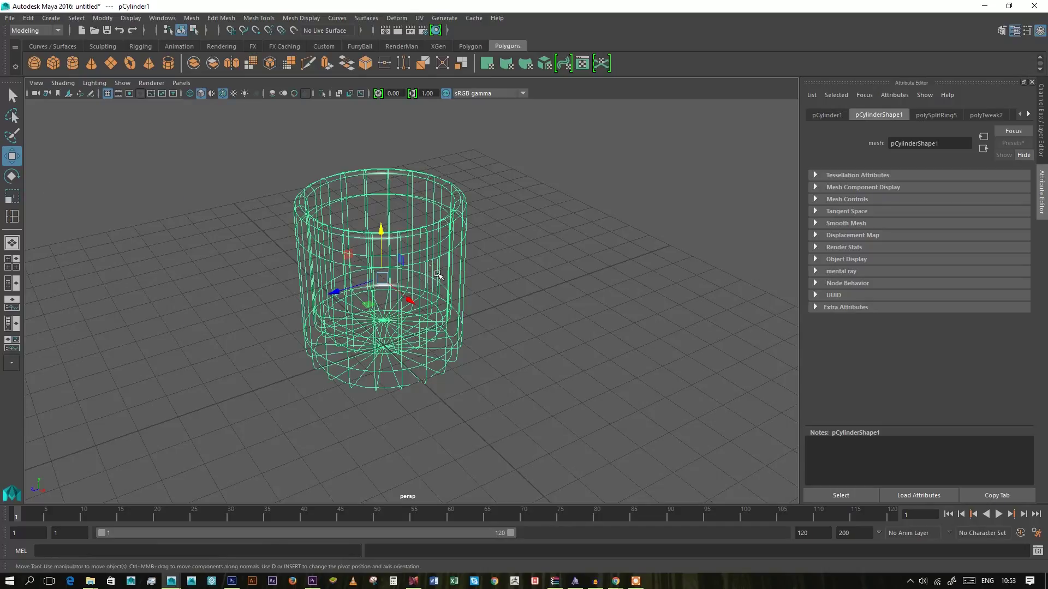
click(480, 246)
mouse_move(479, 245)
alt+mouse_down()
mouse_move(392, 338)
mouse_move(415, 285)
mouse_move(402, 280)
alt+mouse_up()
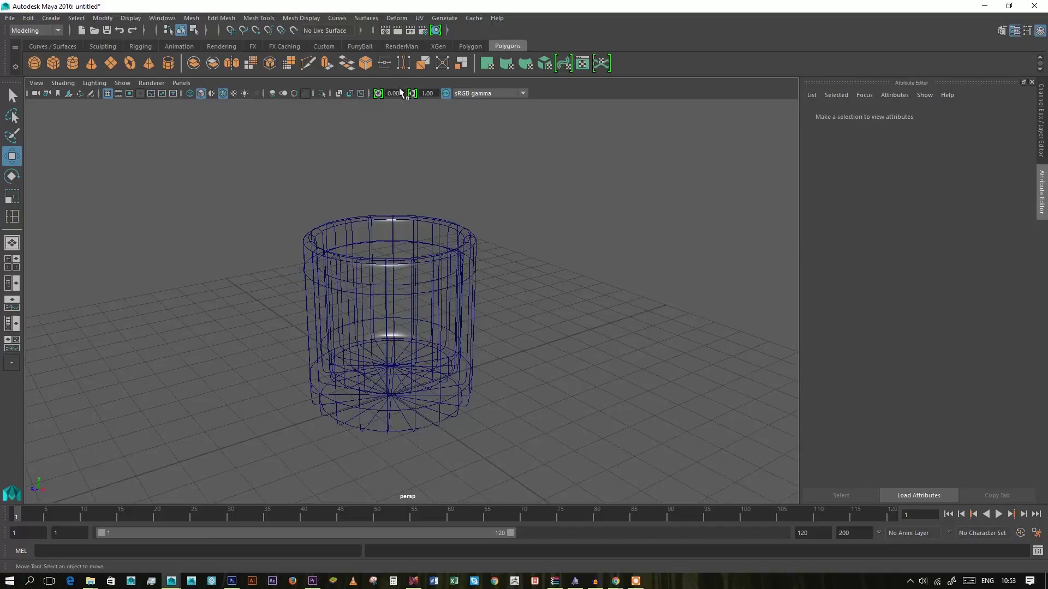
Open the render settings, switch the renderer to mental ray and render the perspective view
click(423, 31)
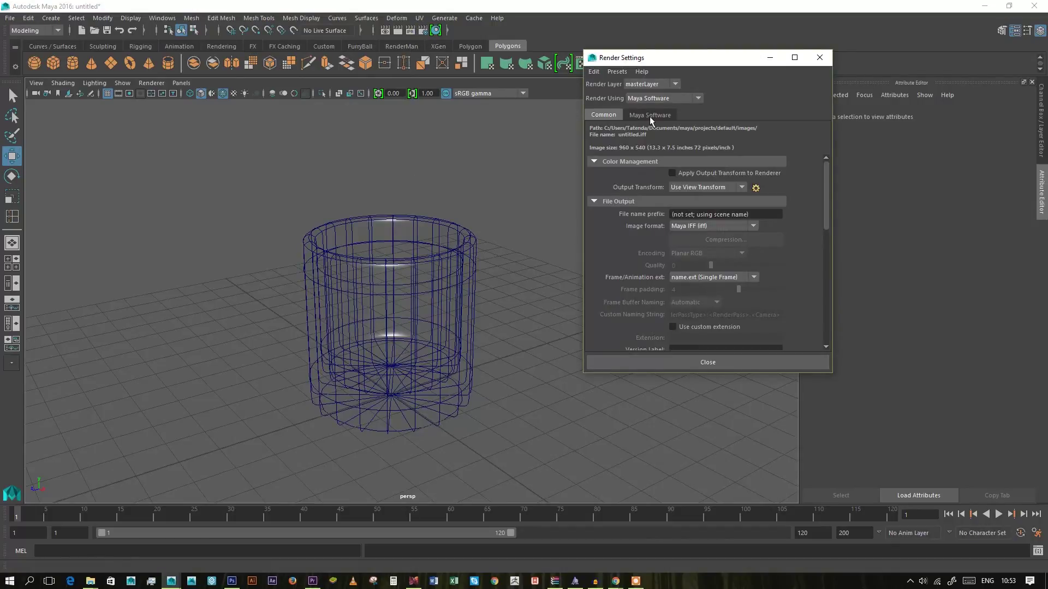
click(402, 35)
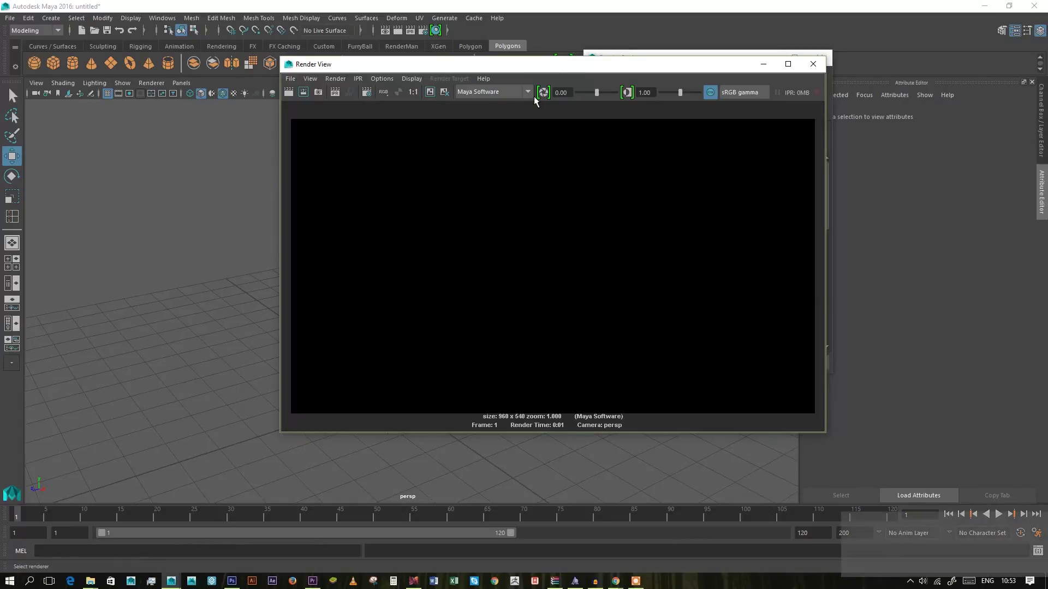
click(527, 92)
click(485, 139)
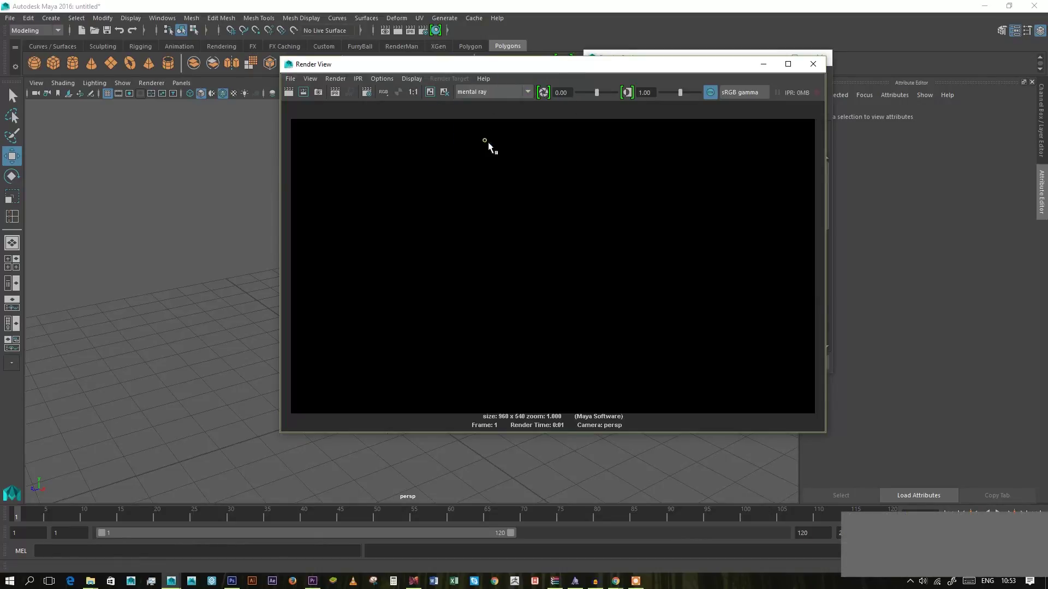
click(297, 95)
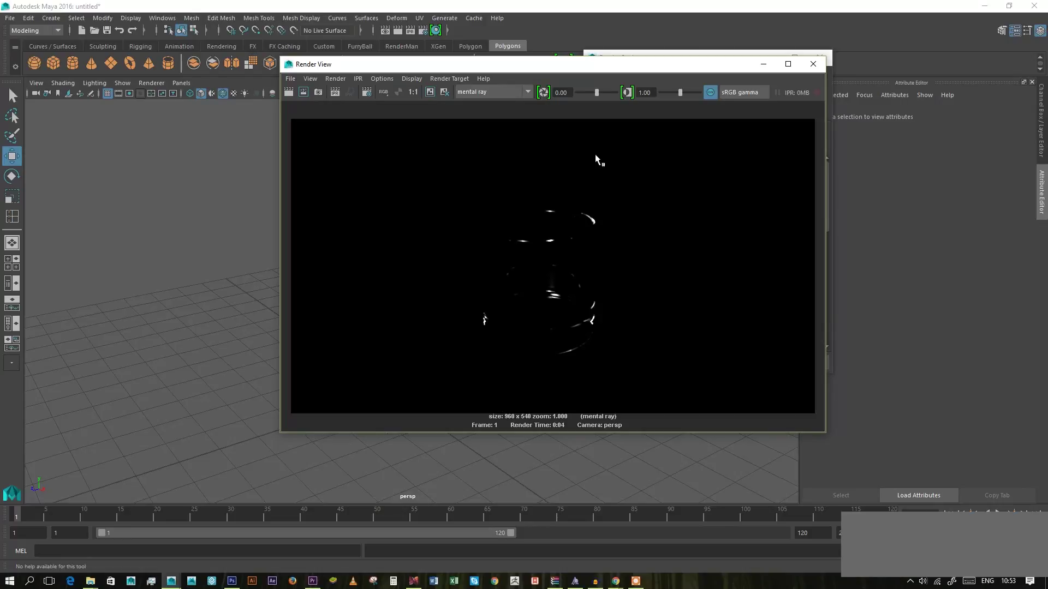
click(813, 64)
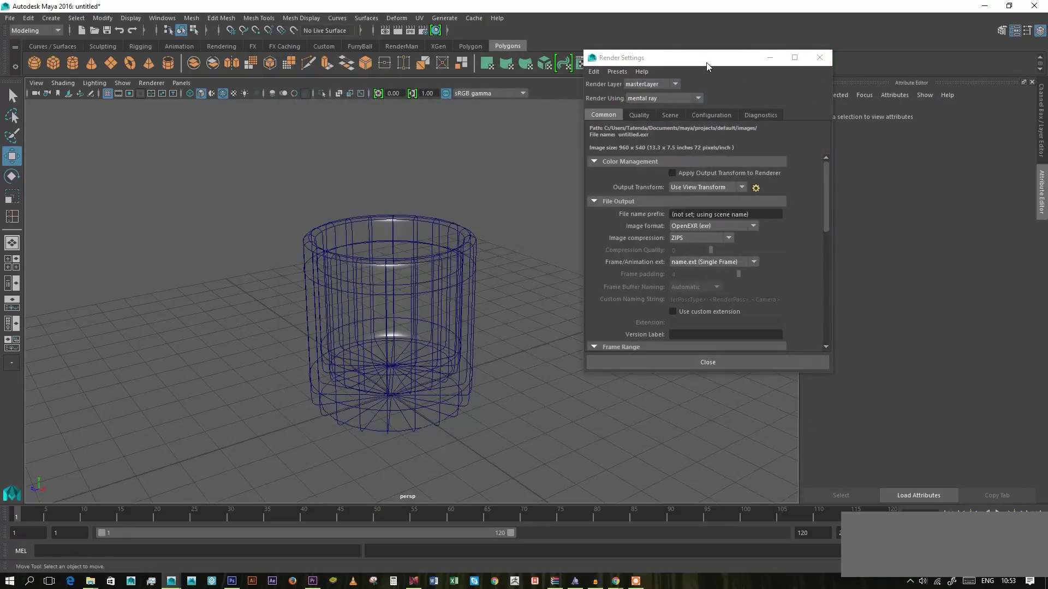
Create an Image Based Lighting environment in the mental ray scene render settings
drag(704, 62, 821, 113)
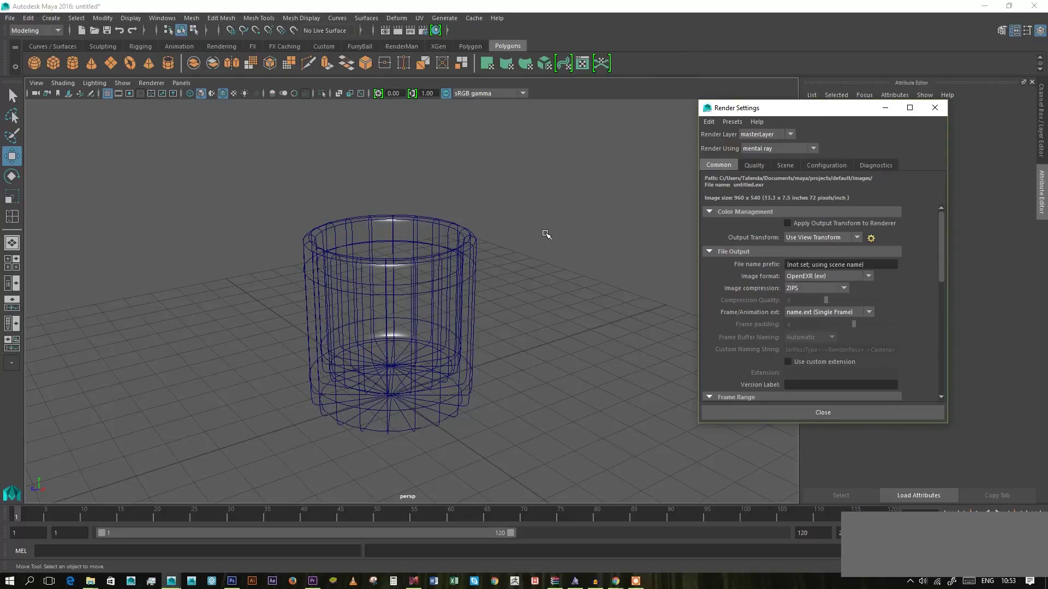
alt+drag(546, 235, 528, 285)
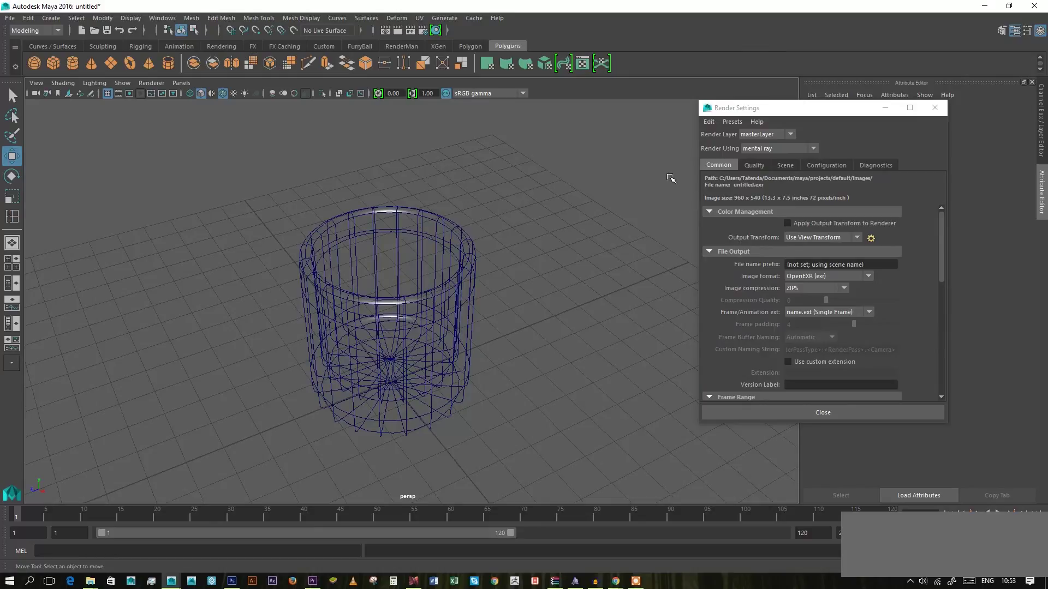
drag(750, 111, 650, 111)
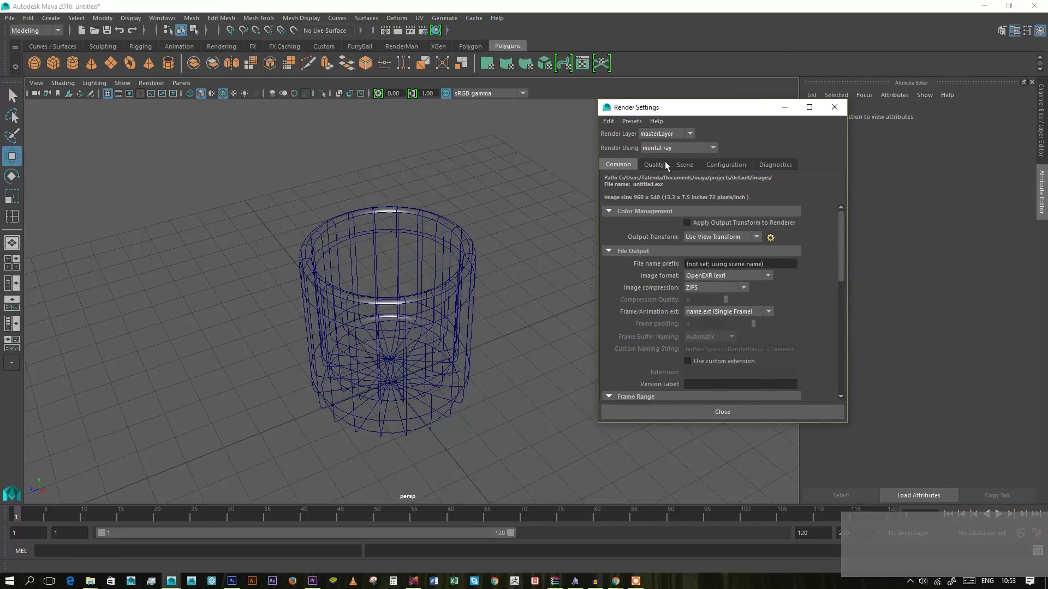
click(686, 165)
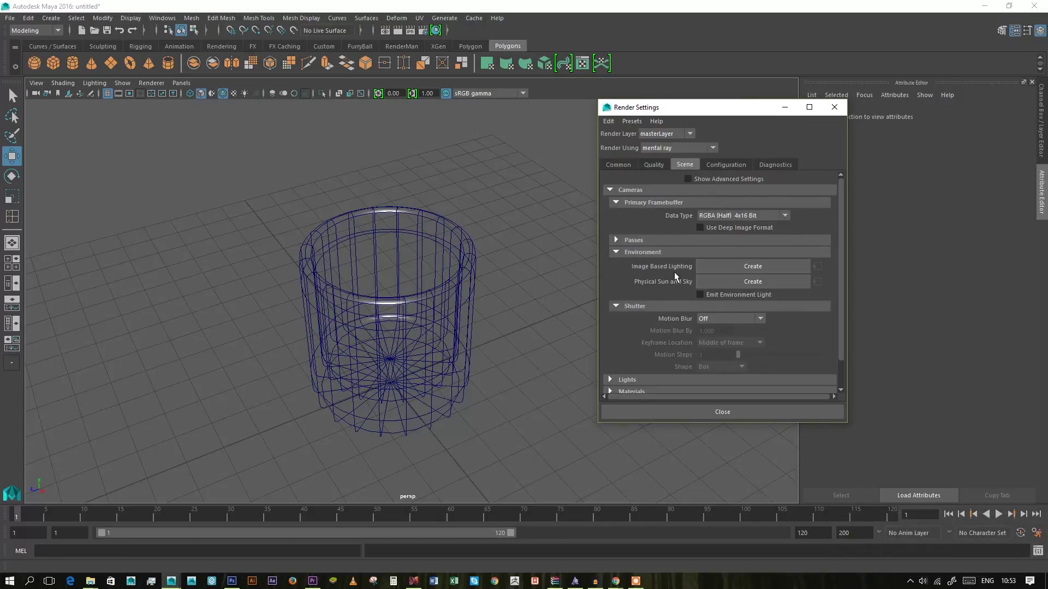
click(714, 269)
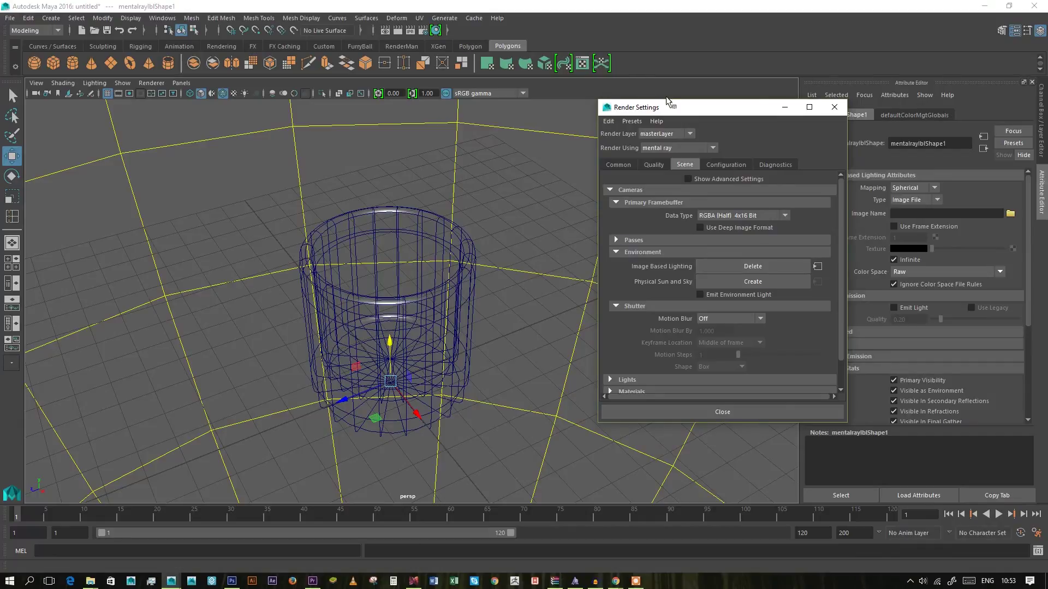
Preview the texture images and load Halle_01.jpg as the image file of the image-based lighting environment
drag(666, 102, 671, 283)
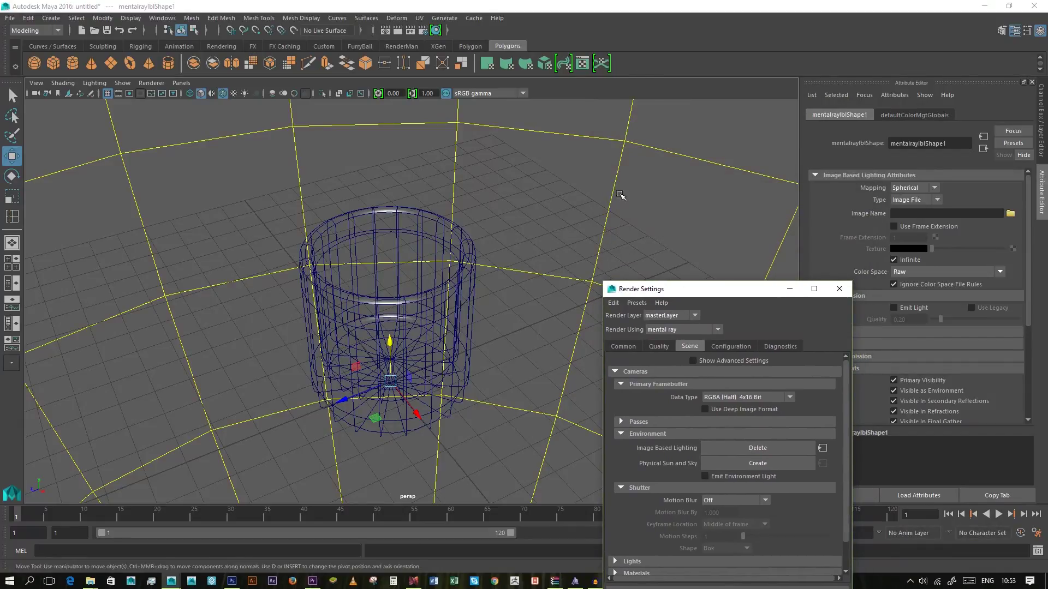
scroll(620, 195, down, 6)
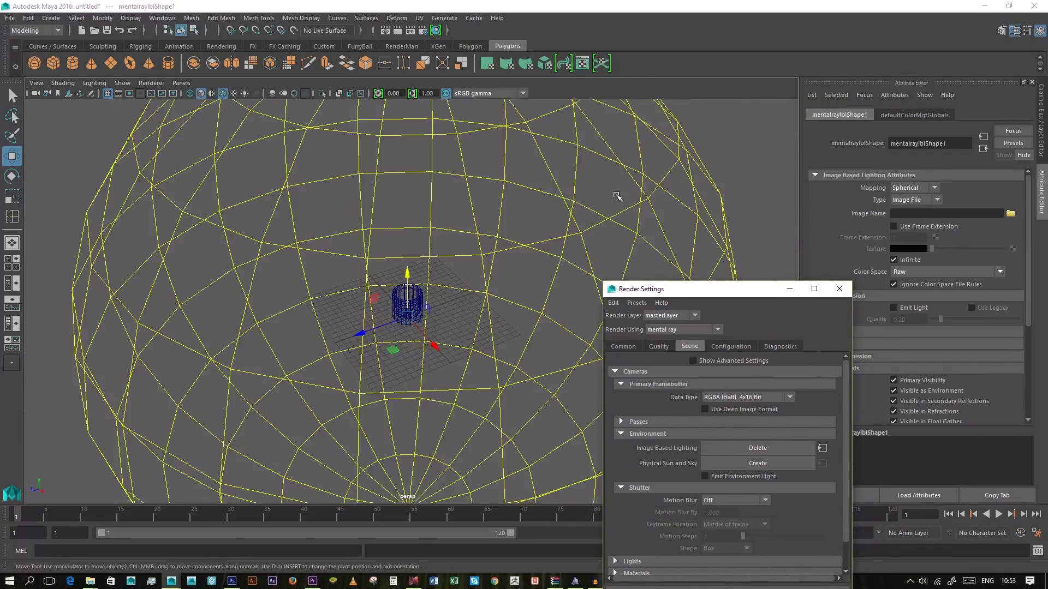
scroll(613, 197, up, 8)
alt+drag(541, 280, 546, 256)
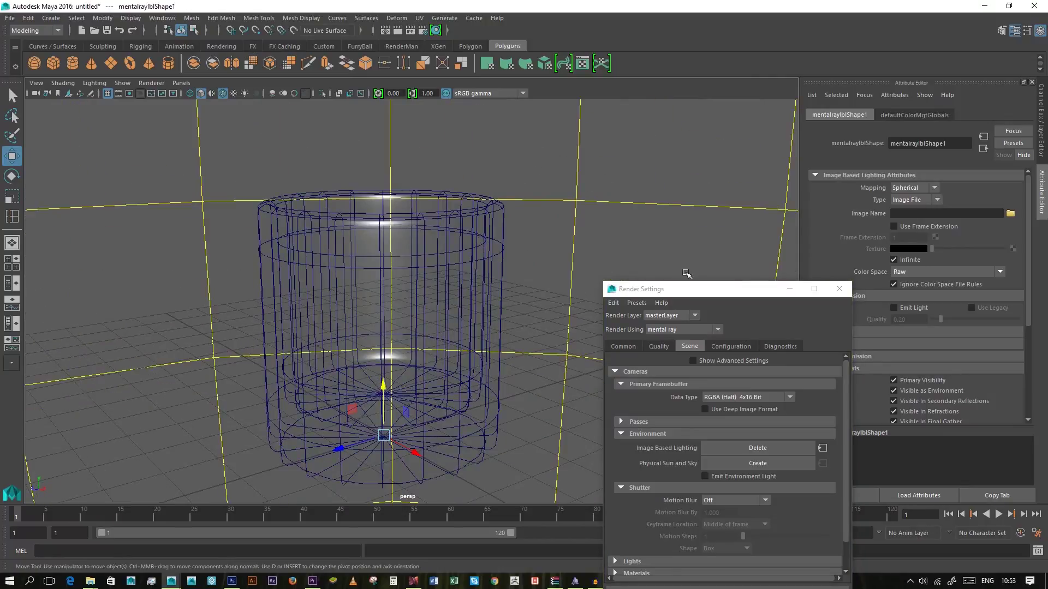
click(1010, 213)
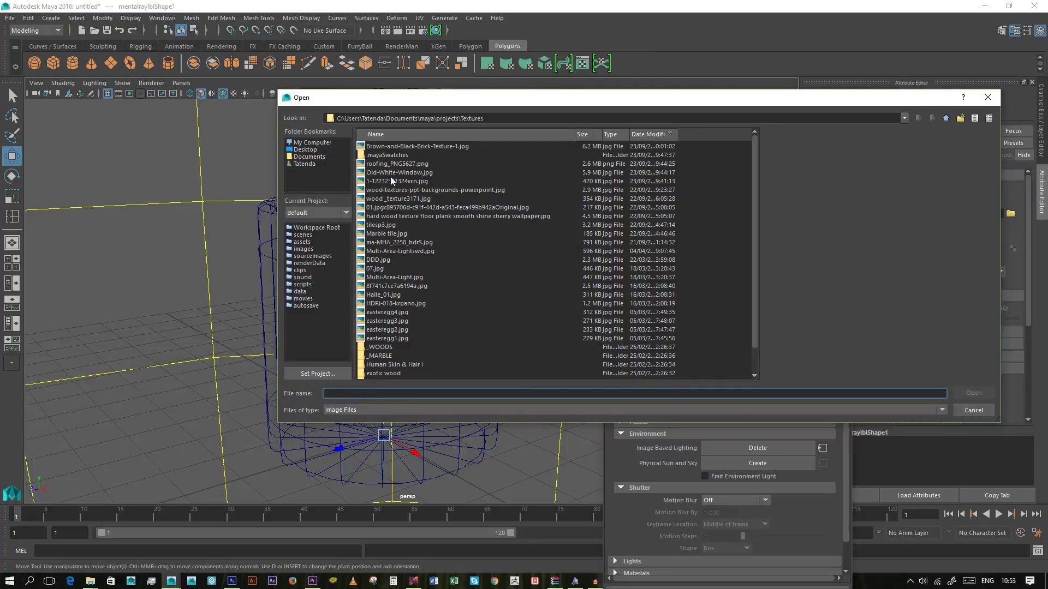
click(387, 207)
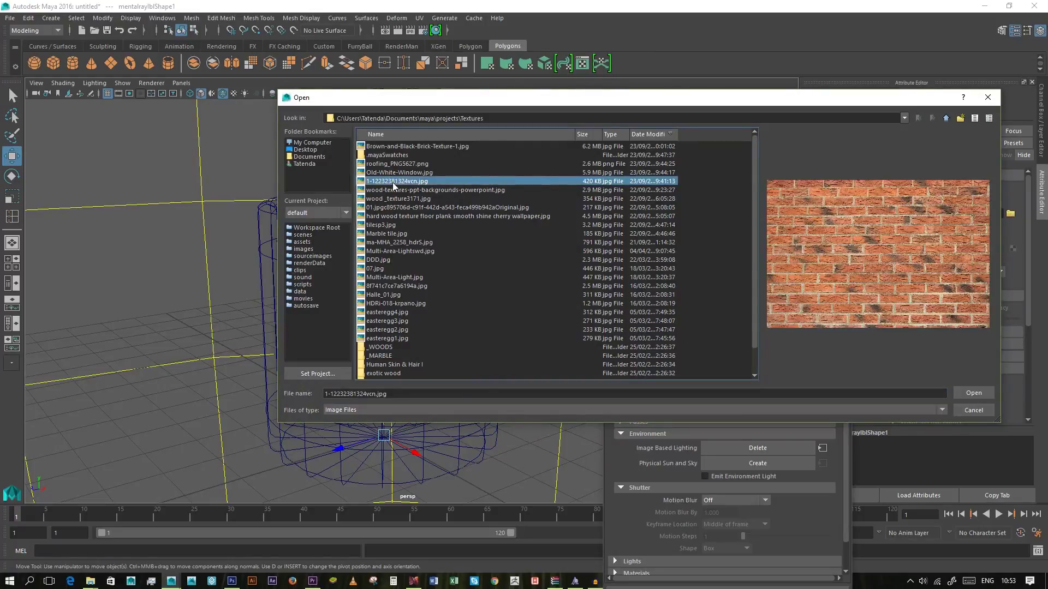
key(Down)
key(Down)
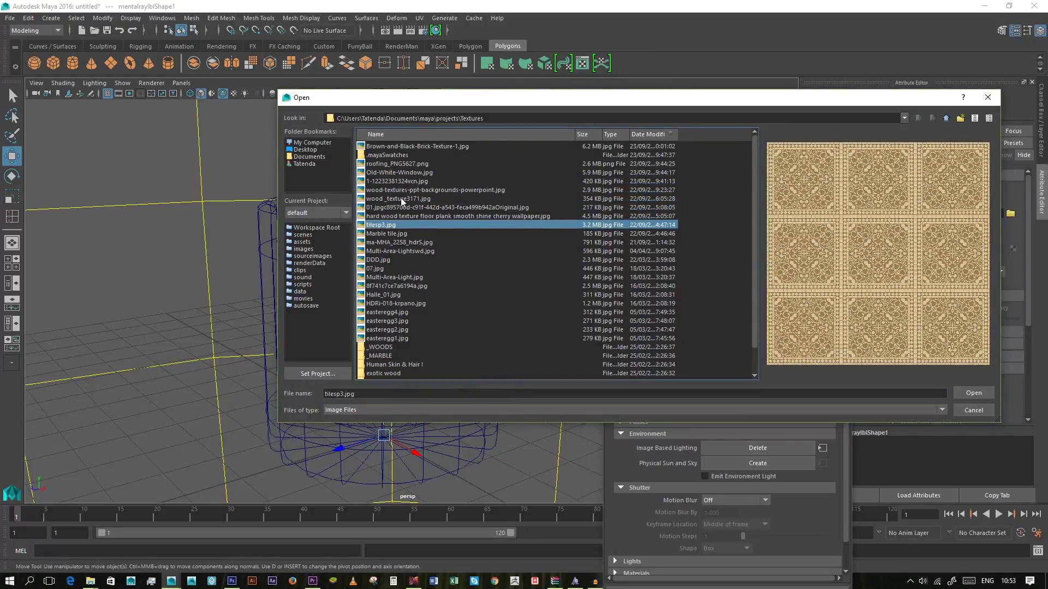
key(Up)
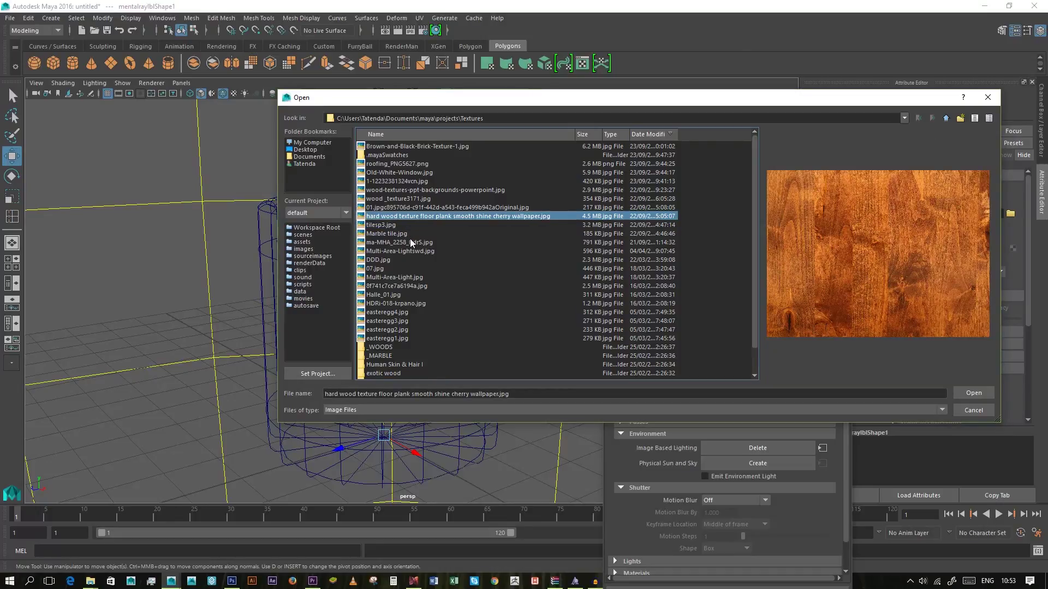
key(Down)
key(Down)
key(Down)
key(Down)
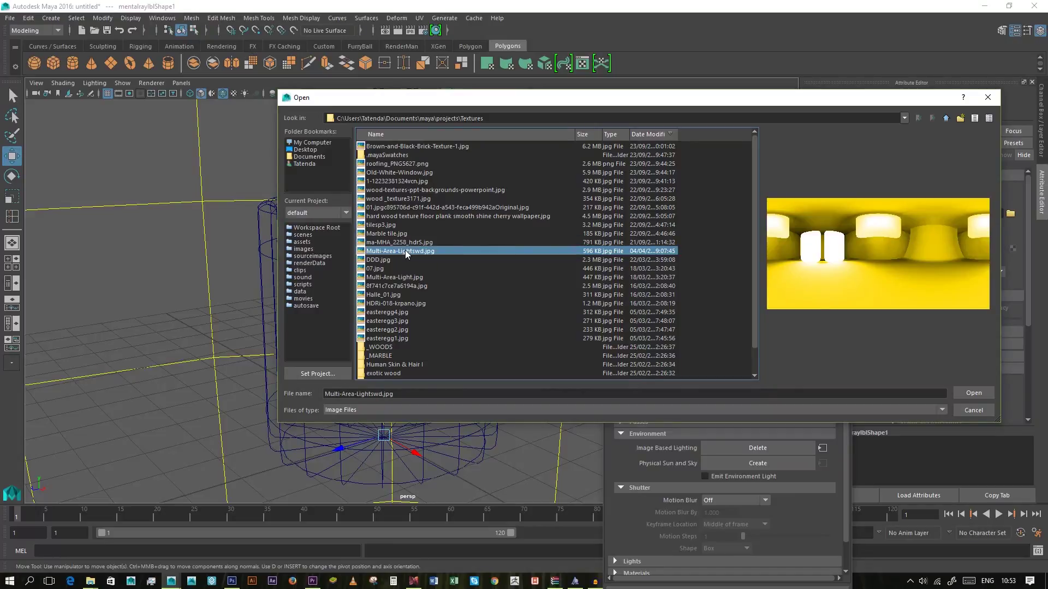
key(Down)
key(Down)
key(Down)
key(Down)
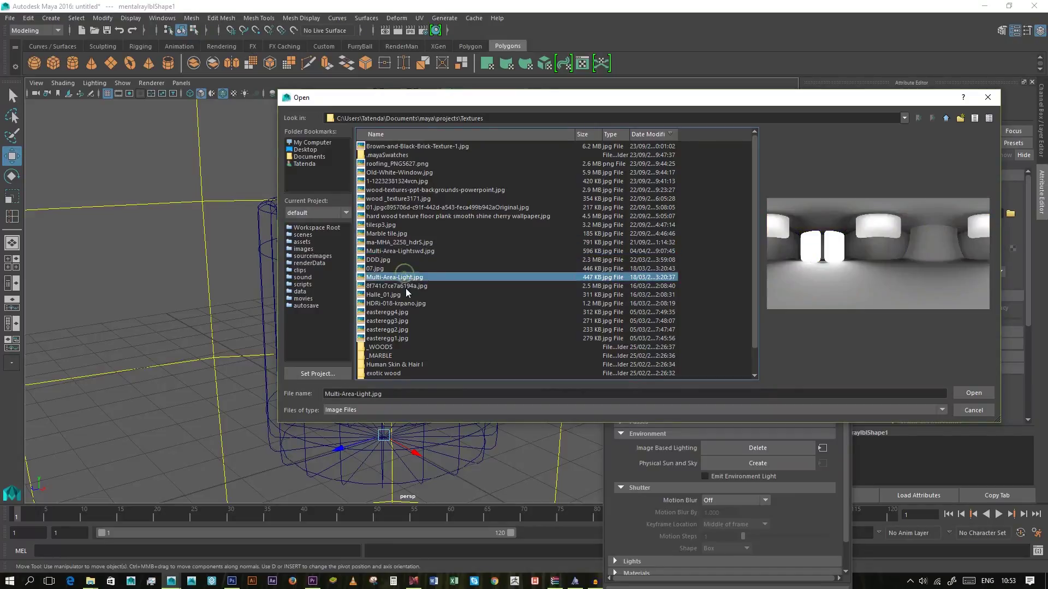
key(Down)
key(Down)
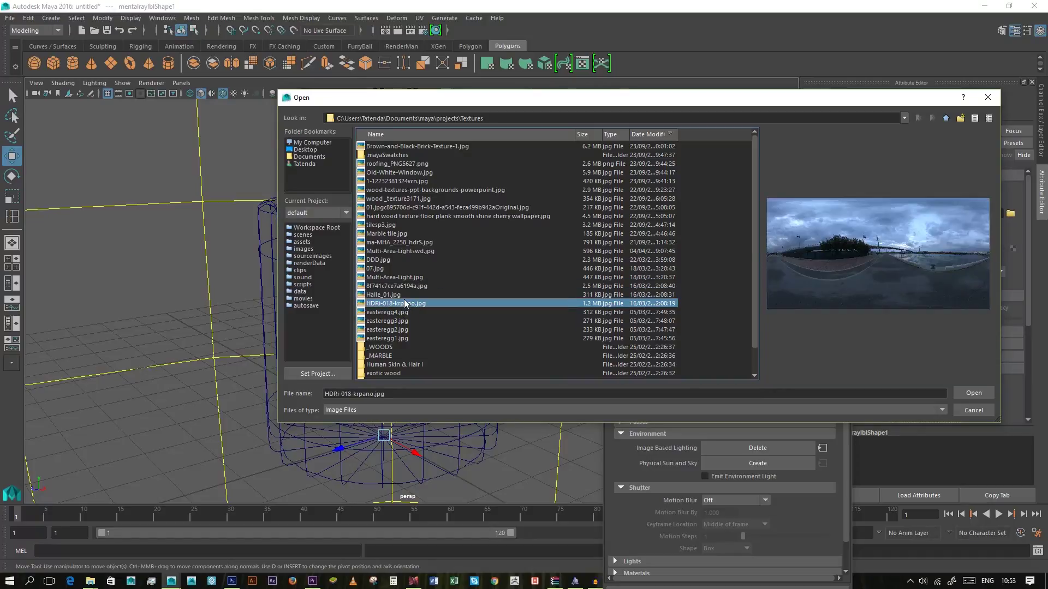
click(404, 295)
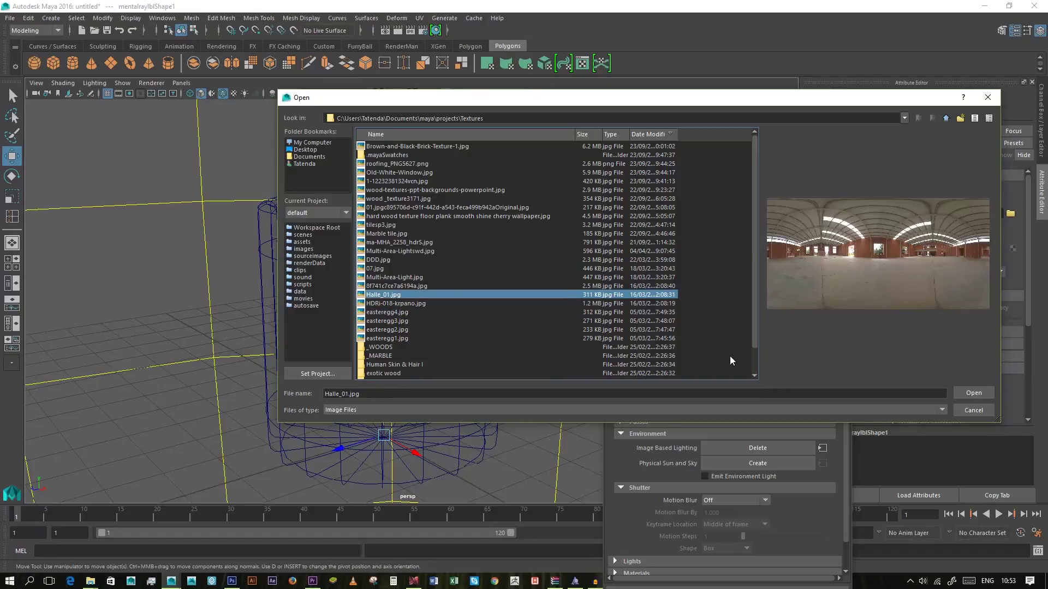
click(973, 393)
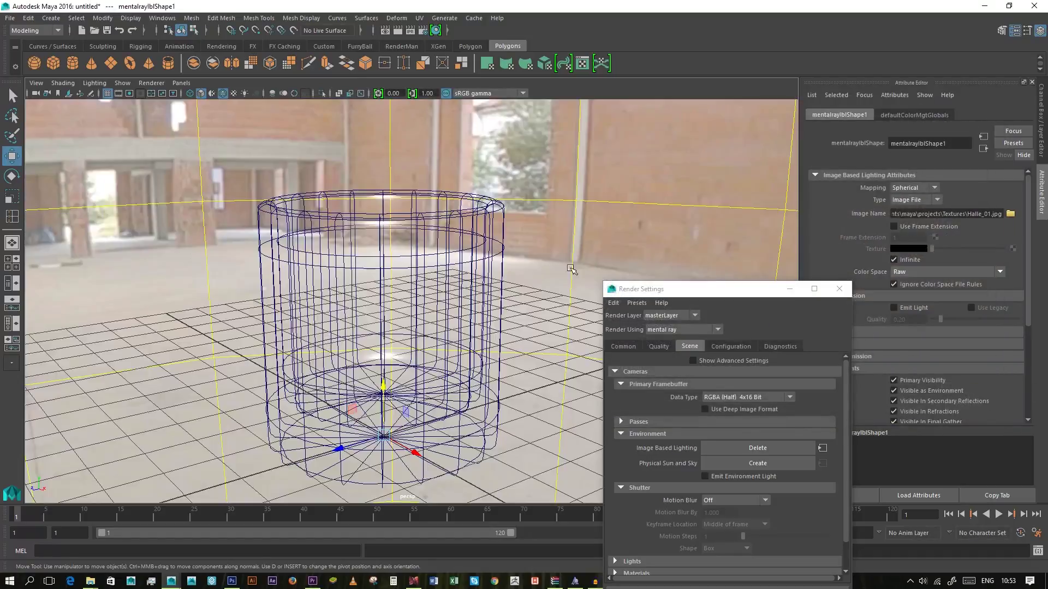
Frame the cup against the hall surroundings, render the perspective view with mental ray and close the render
key(f)
scroll(375, 233, up, 15)
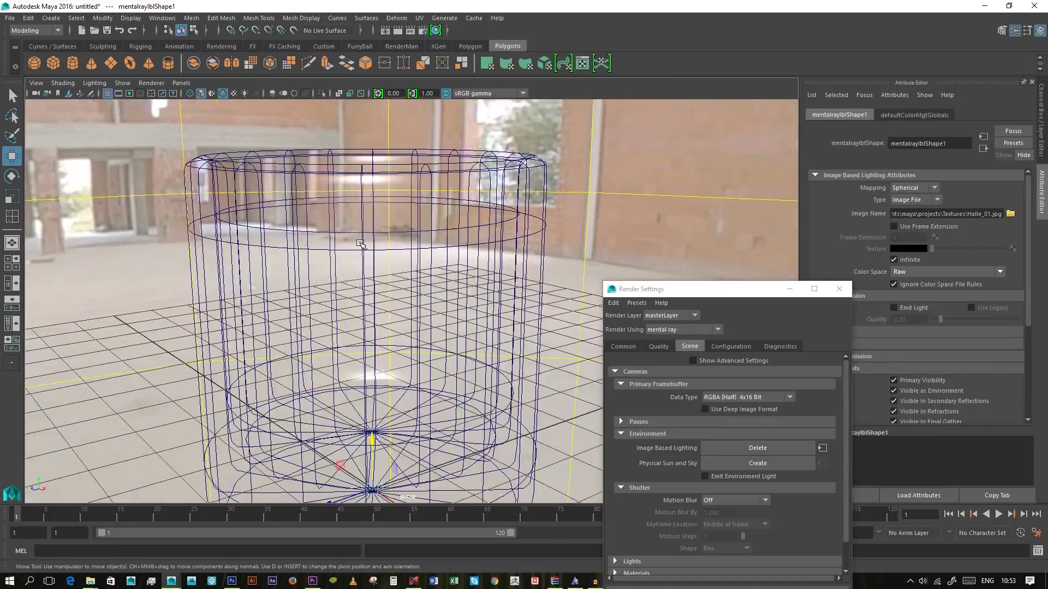
scroll(375, 234, down, 3)
alt+drag(376, 234, 376, 257)
alt+right_drag(443, 268, 393, 274)
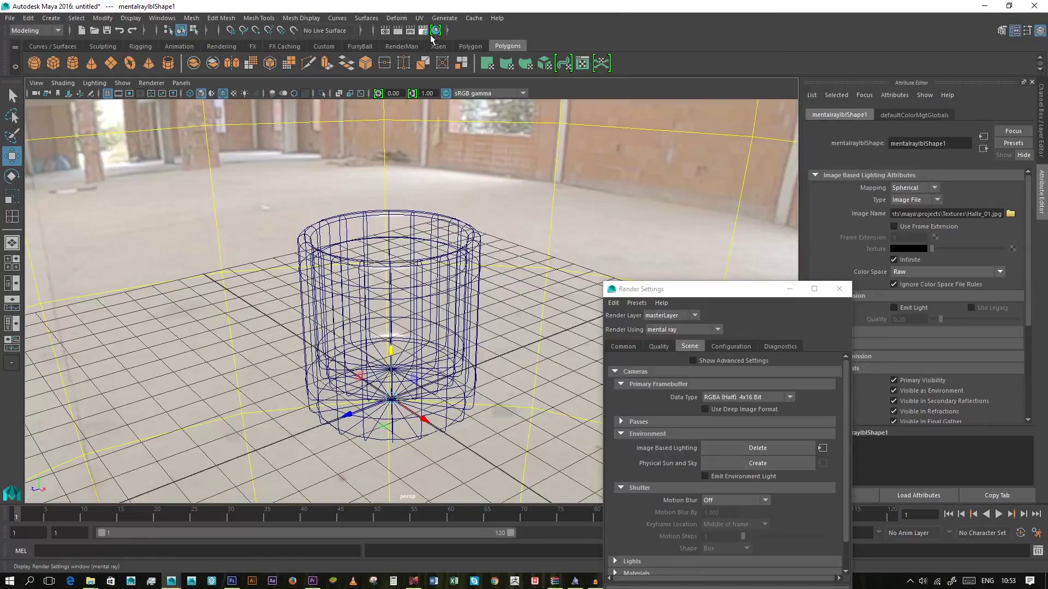
drag(687, 291, 636, 155)
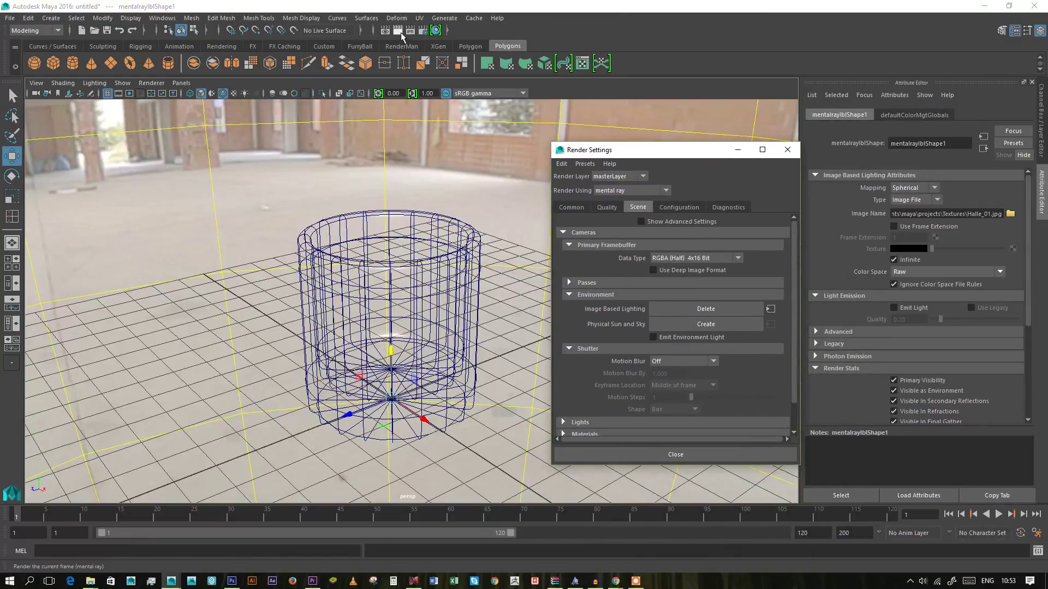
click(401, 33)
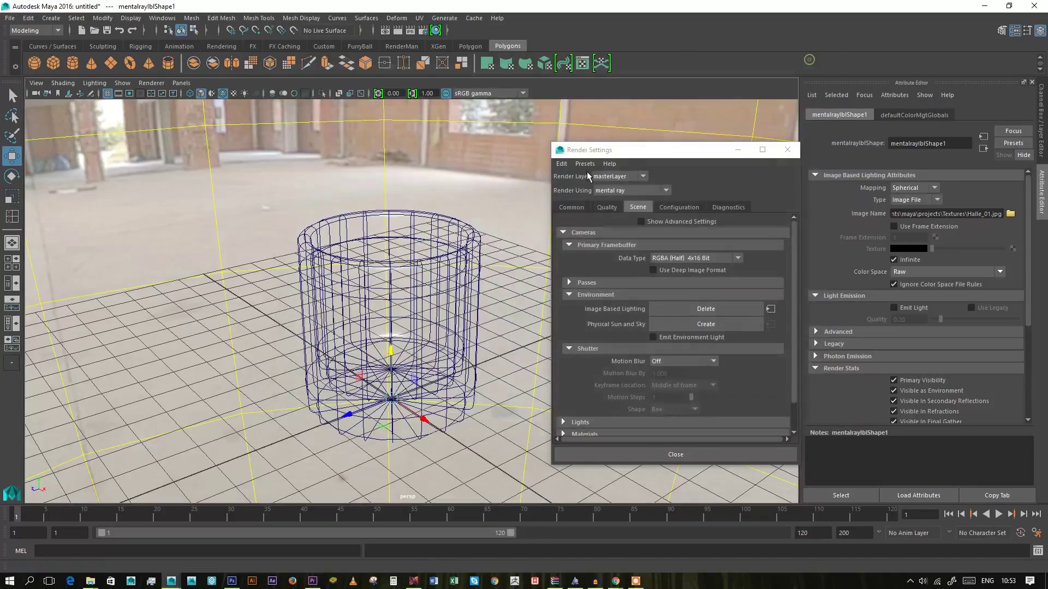
click(813, 64)
Create a polygon plane under the cup and scale it up into a large floor surface extending past the grid
drag(598, 152, 661, 65)
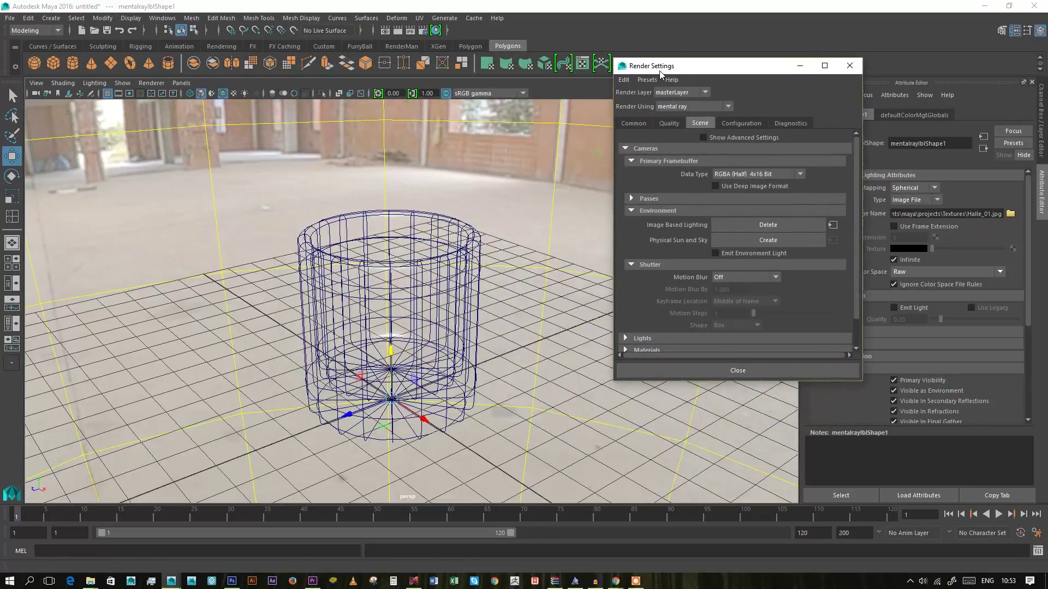
scroll(327, 286, down, 2)
alt+drag(327, 286, 323, 318)
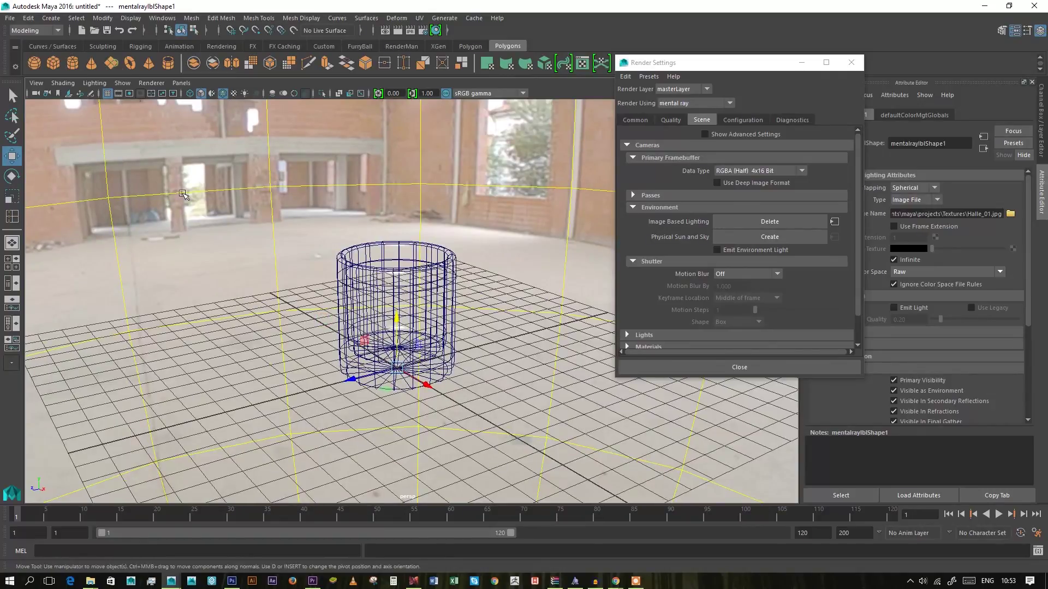
click(355, 408)
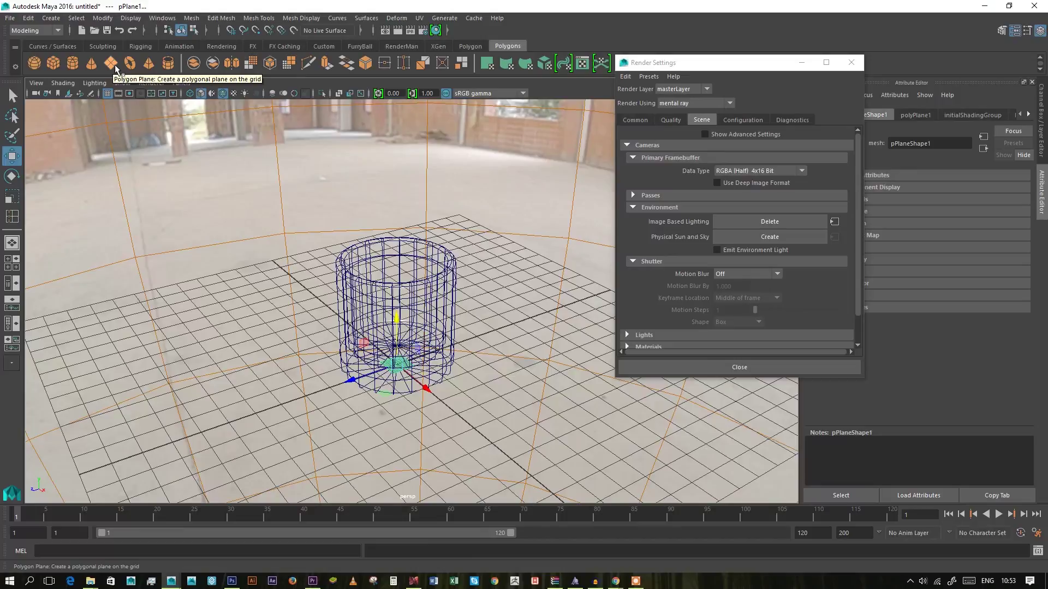
key(r)
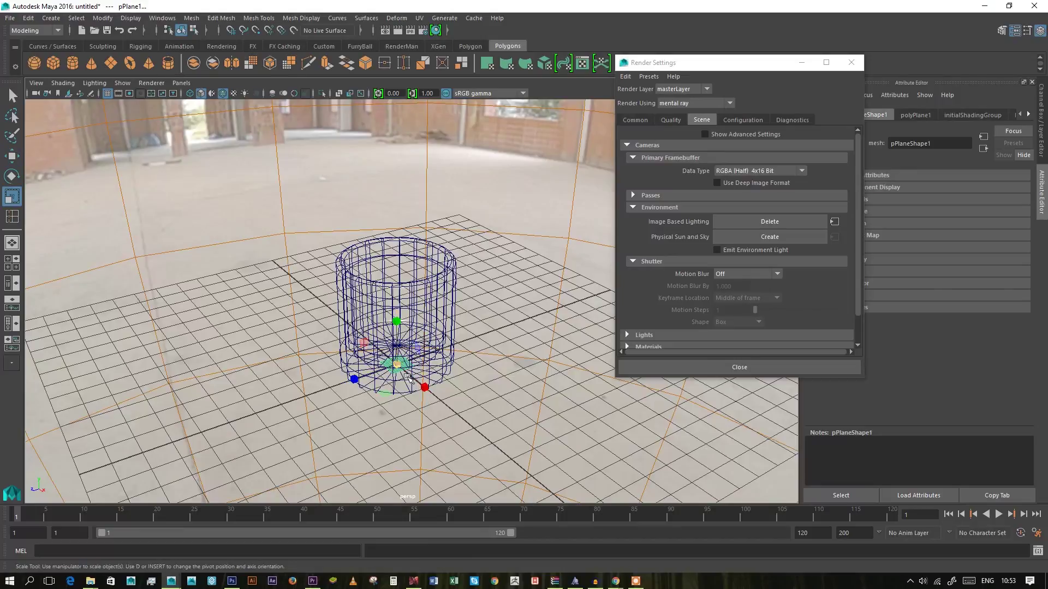
drag(407, 375, 401, 427)
key(w)
key(r)
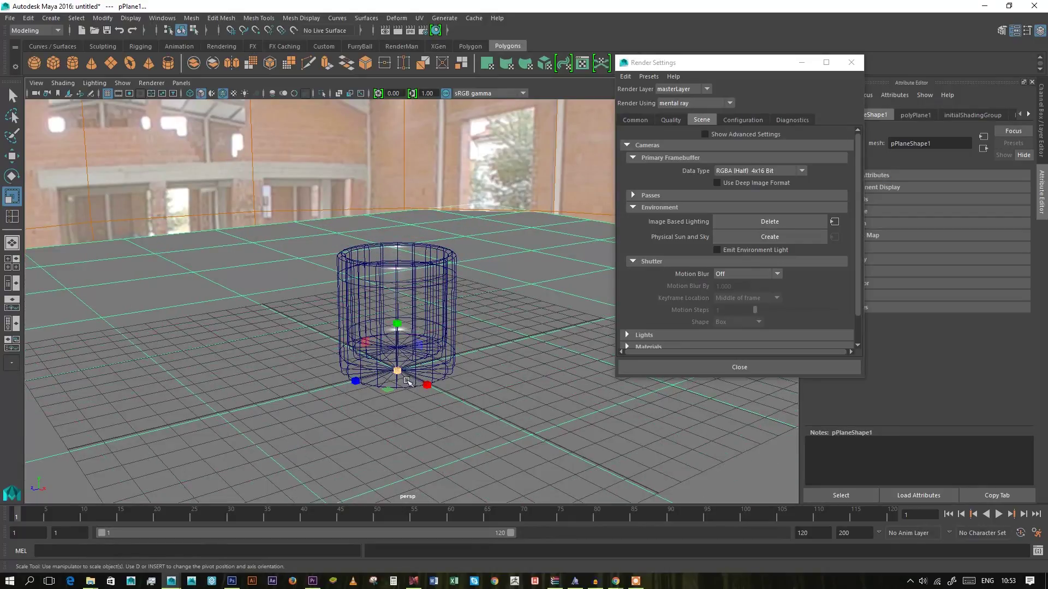
drag(407, 382, 309, 398)
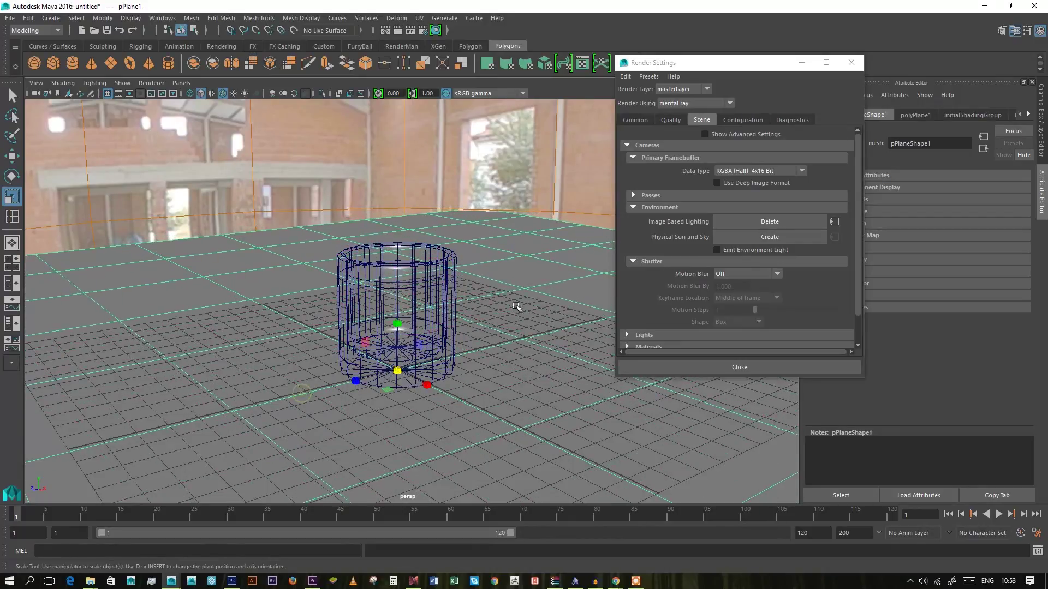
Assign a new Lambert material to the floor plane and connect a File texture to its Color
right_click(445, 422)
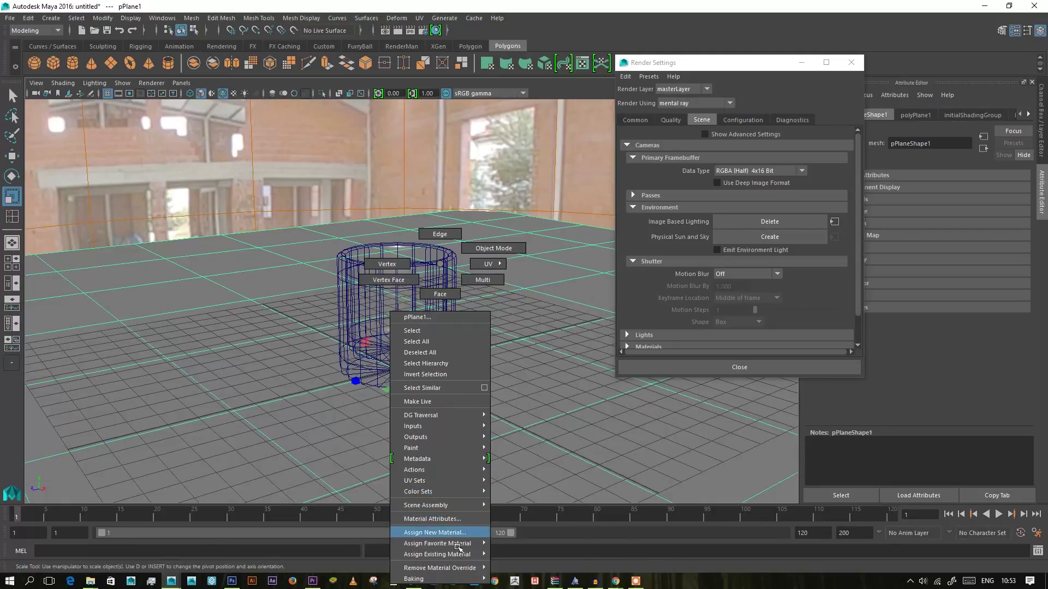
mouse_move(459, 544)
click(548, 510)
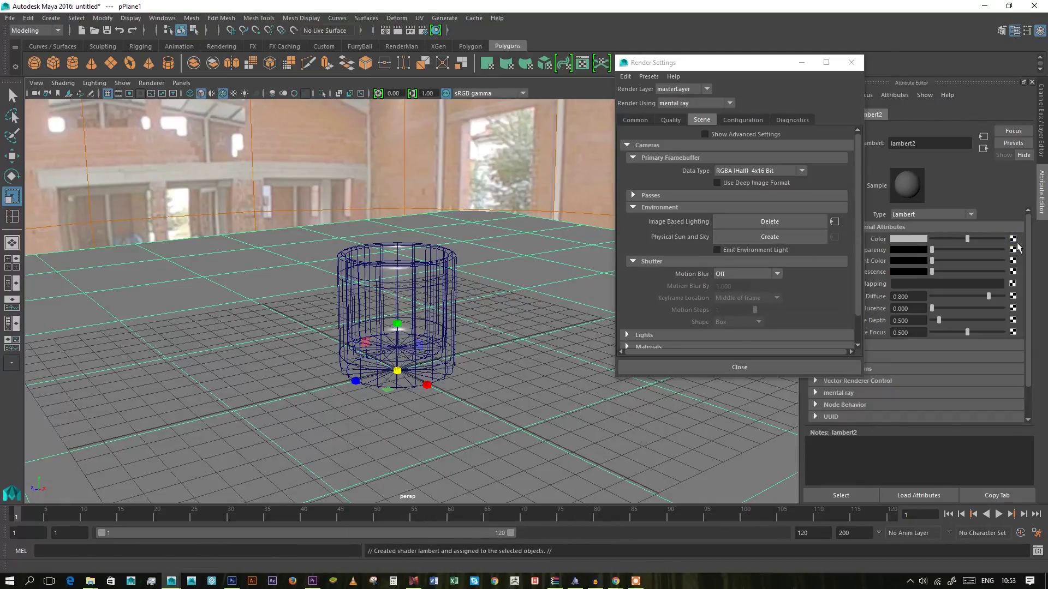
click(1013, 239)
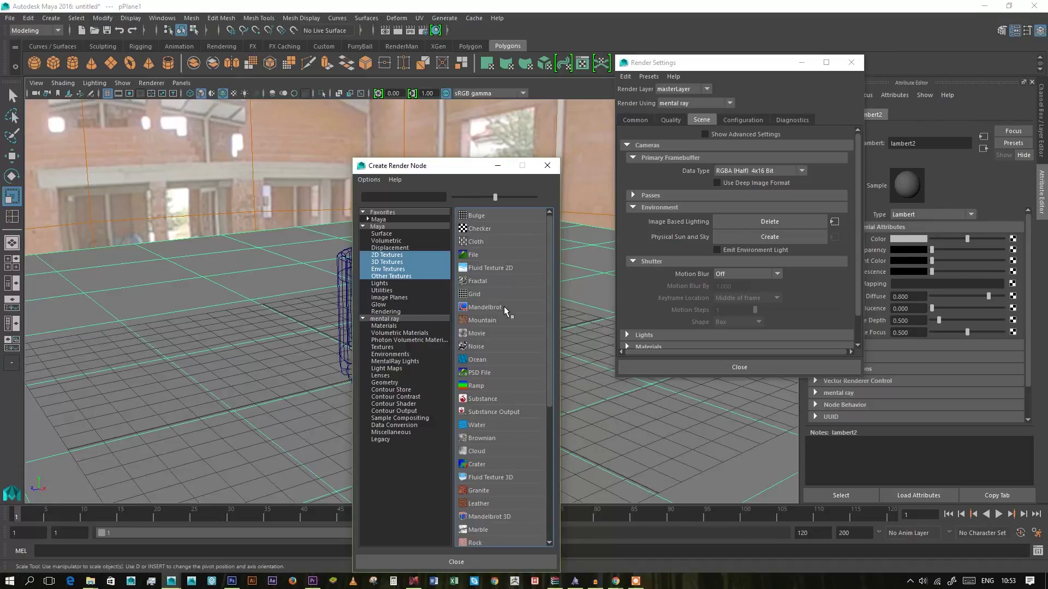
click(484, 255)
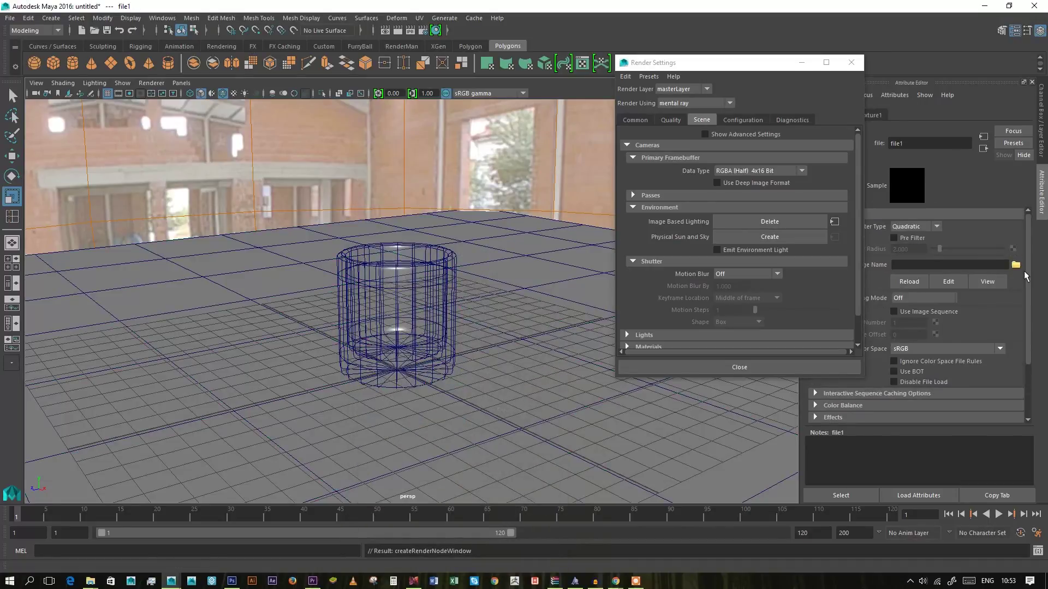
Load "hard wood texture floor plank smooth shine cherry wallpaper.jpg" into the File texture and show textures in the viewport
click(1016, 264)
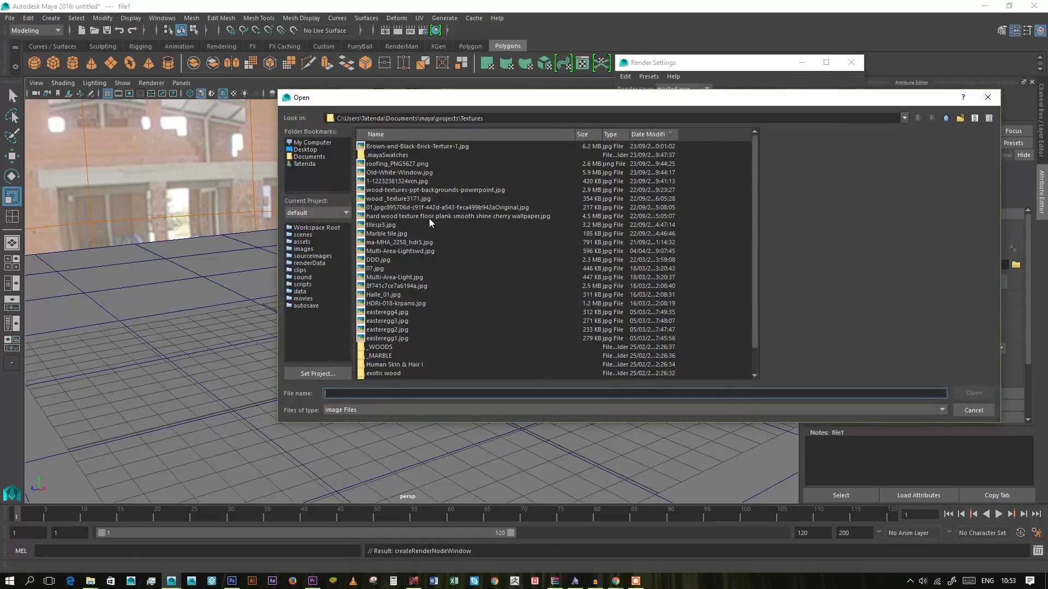
click(426, 215)
click(421, 199)
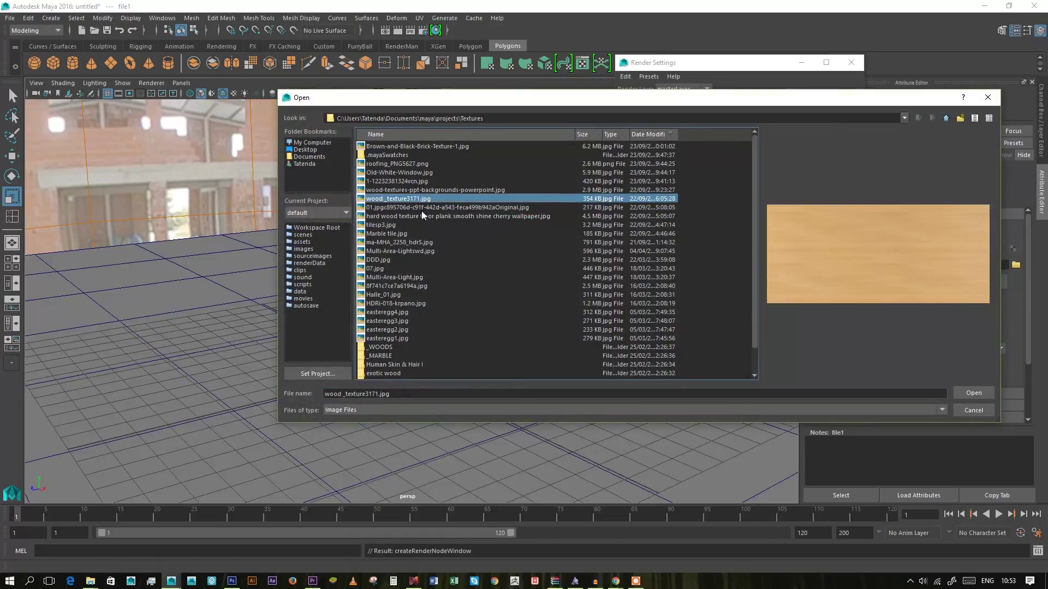
click(427, 217)
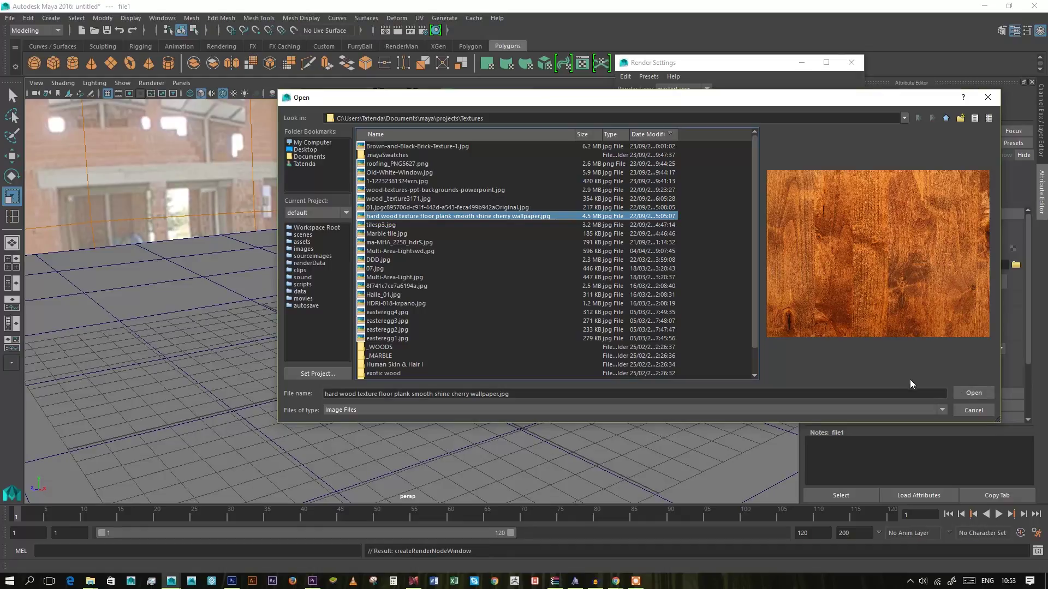
click(984, 395)
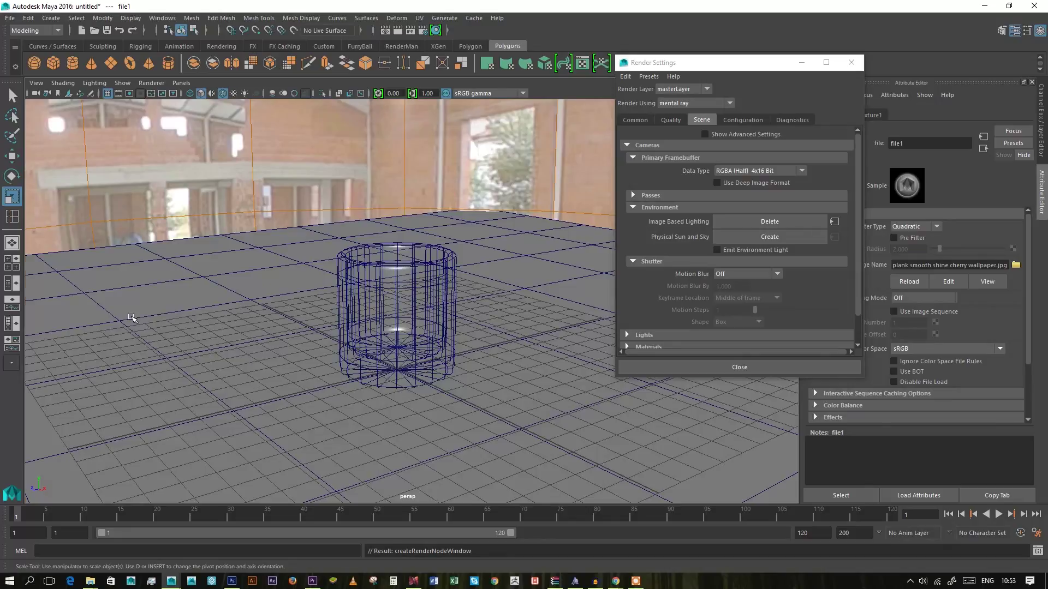
key(6)
Render the glass on the wooden floor from a low camera angle and close the render
mouse_move(241, 333)
alt+mouse_down()
mouse_move(285, 379)
mouse_move(280, 332)
mouse_move(273, 357)
mouse_move(272, 349)
mouse_move(456, 403)
mouse_move(450, 409)
mouse_move(452, 386)
alt+mouse_up()
scroll(452, 384, down, 5)
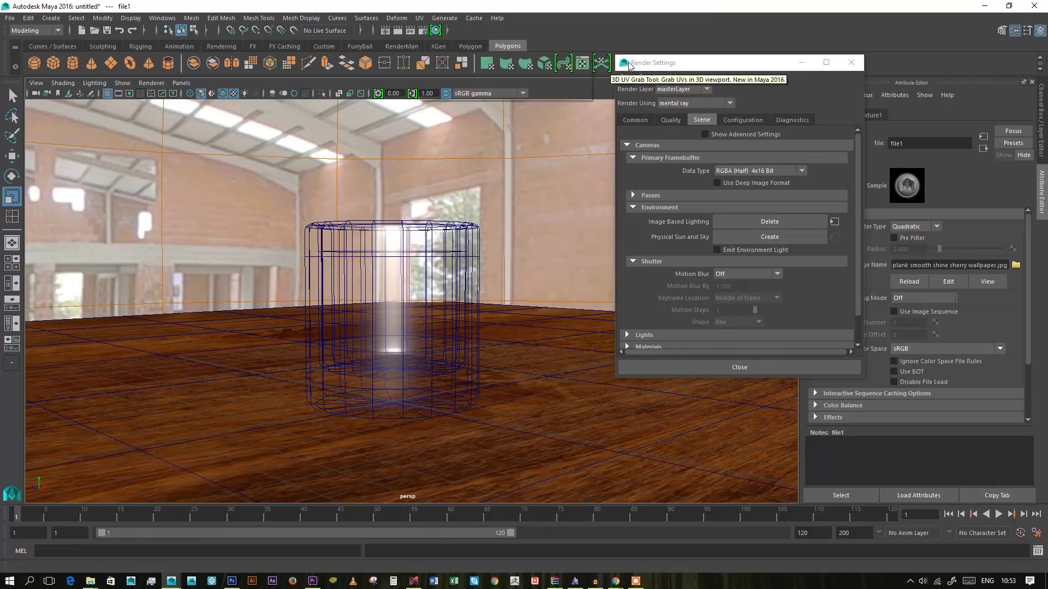
drag(649, 66, 649, 56)
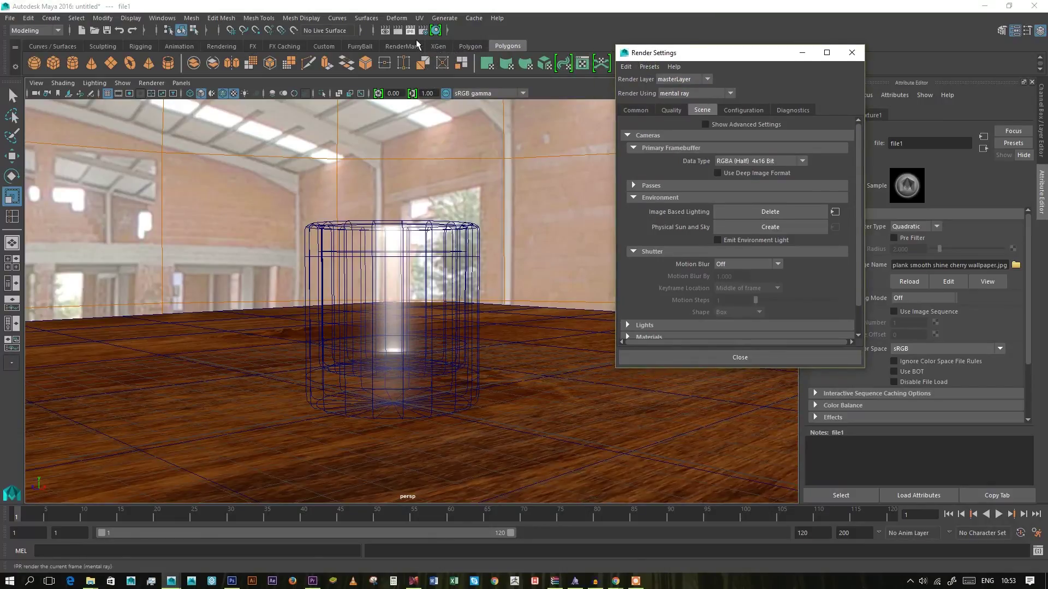
click(403, 31)
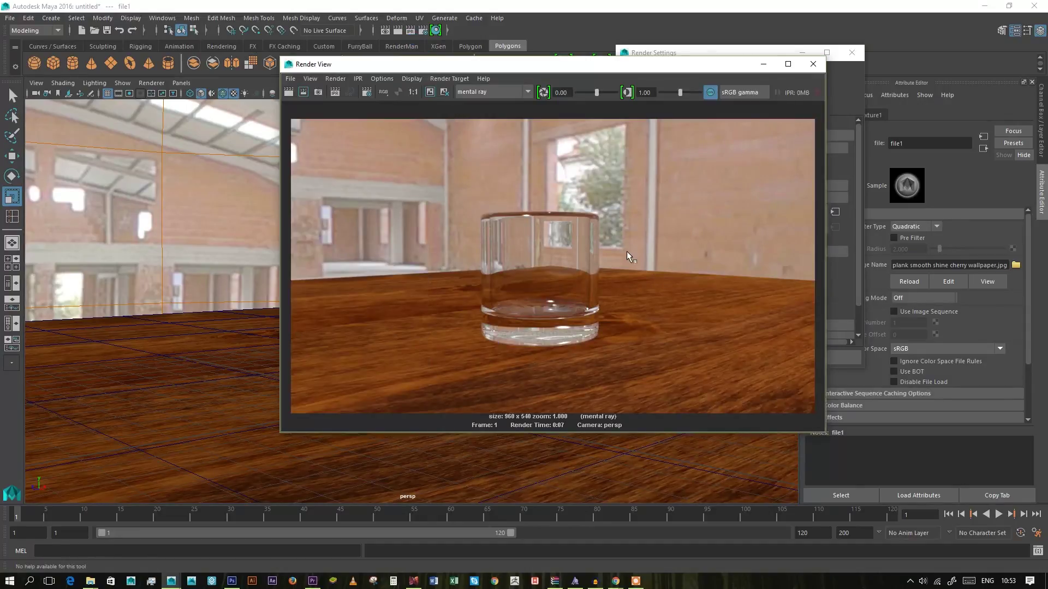
click(806, 69)
Render the glass again from a steep camera angle looking down on the wooden floor
alt+drag(339, 366, 426, 374)
click(398, 31)
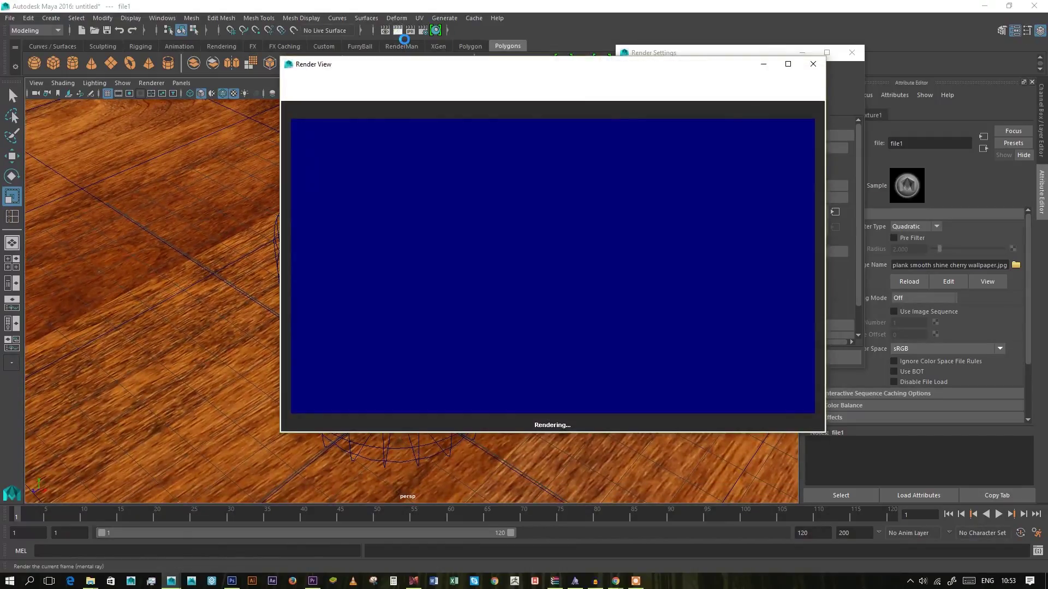